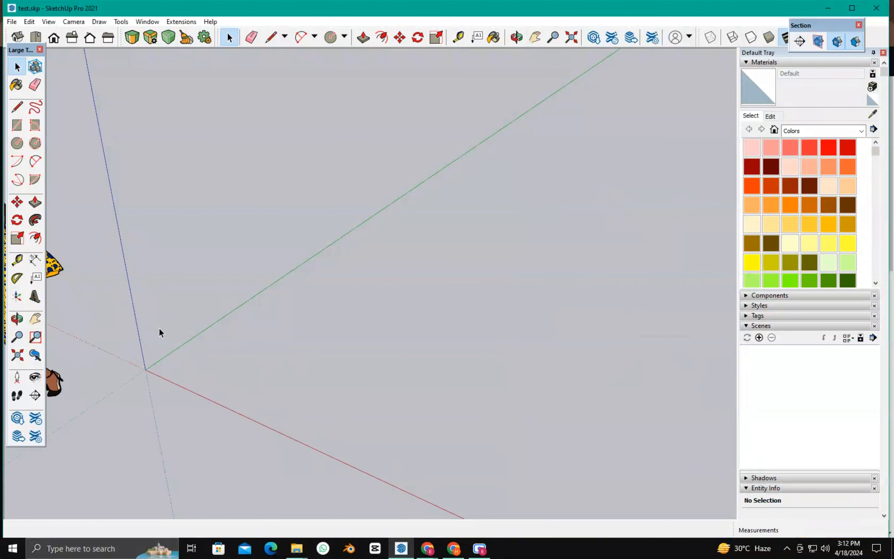
Import chair.skp from the desk folder and place the chair near the origin, between the red and green axes
scroll(301, 420, down, 3)
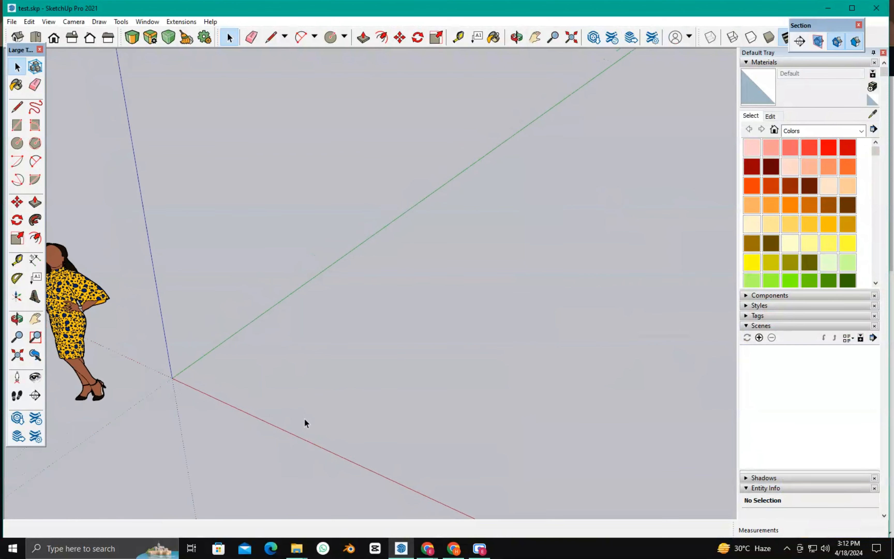
click(11, 21)
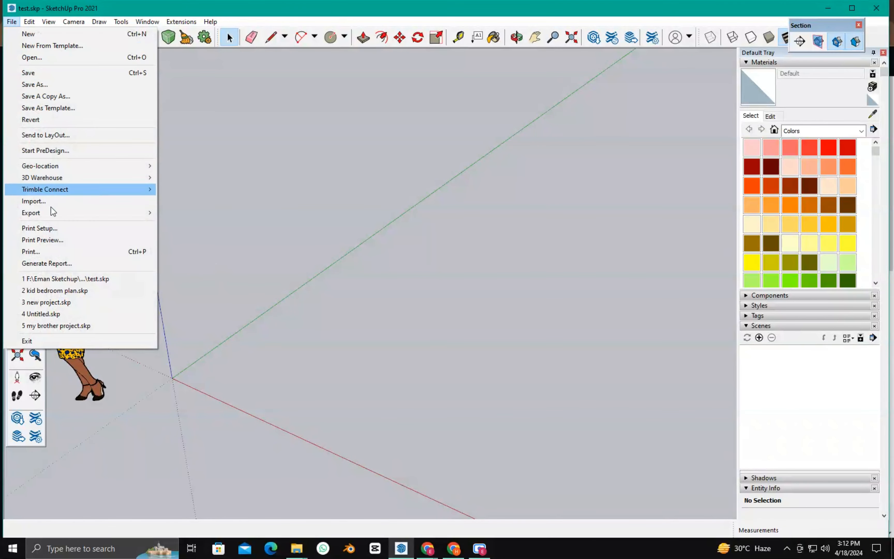
click(43, 203)
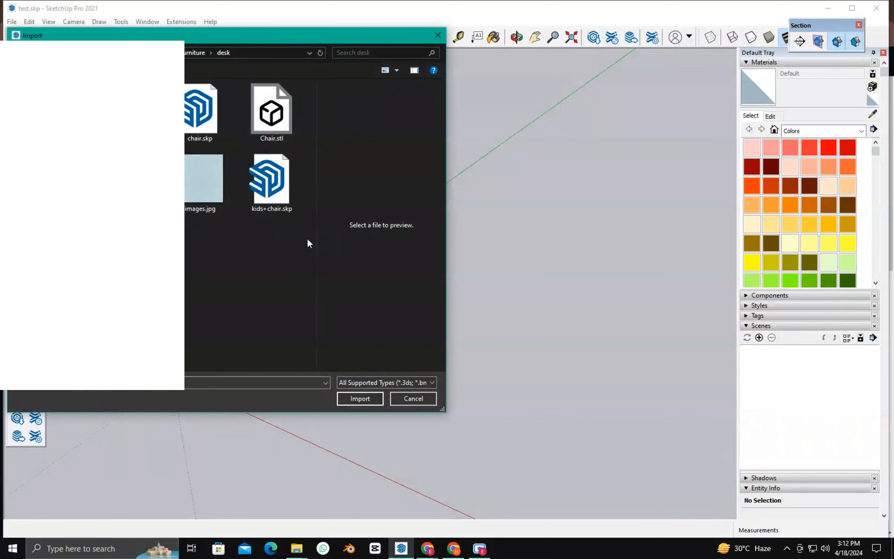
double_click(206, 119)
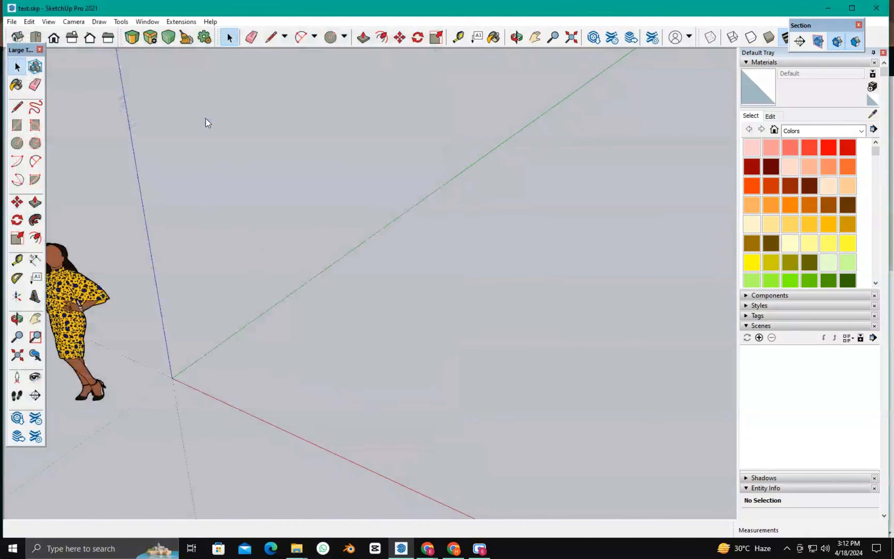
key(Return)
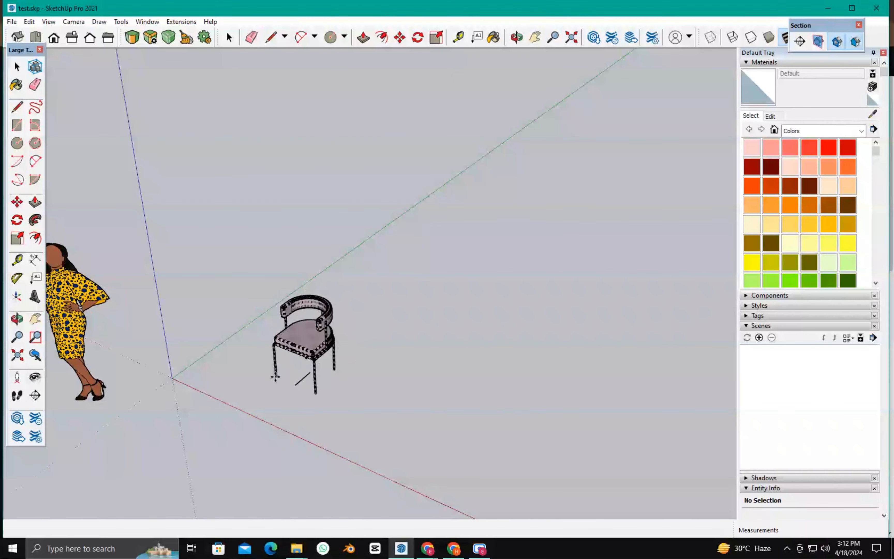
click(298, 399)
Turn off the display of hidden geometry so the chair shows without its mesh lines
scroll(298, 401, up, 4)
key(space)
double_click(305, 306)
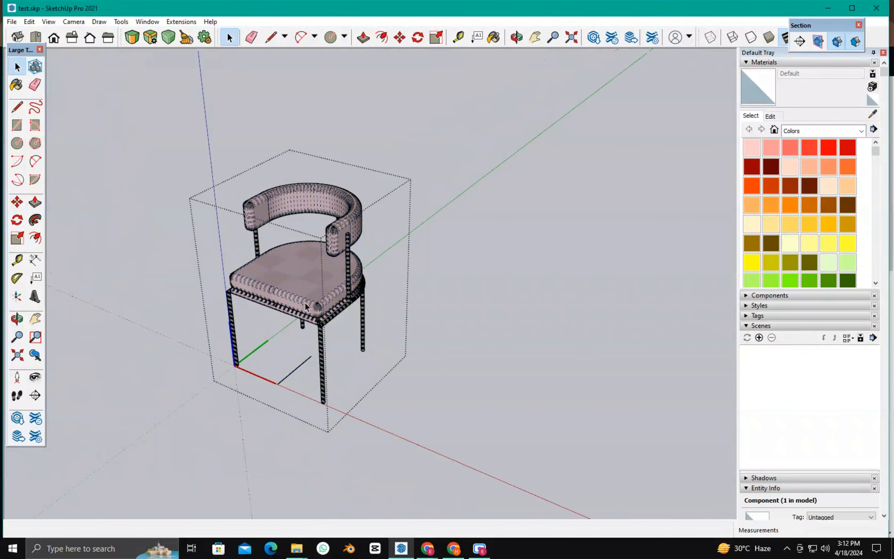
click(298, 391)
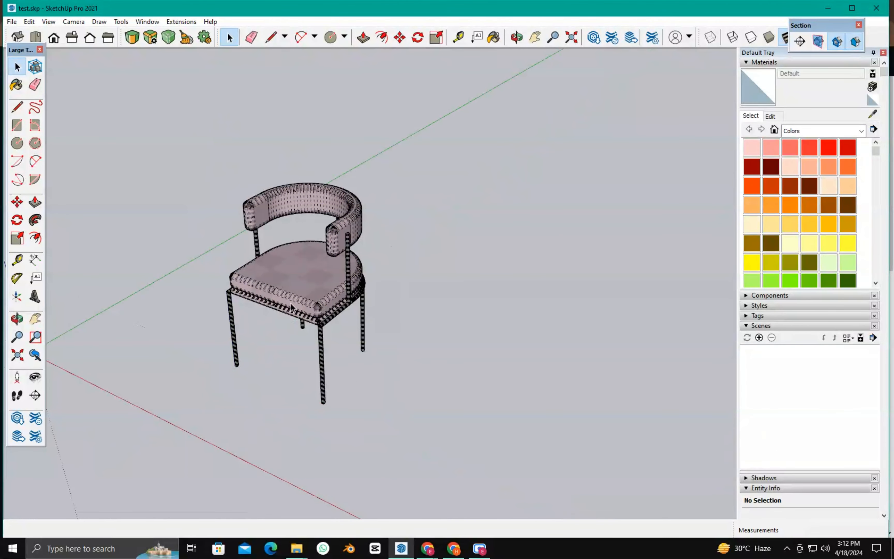
click(280, 283)
click(48, 21)
click(55, 61)
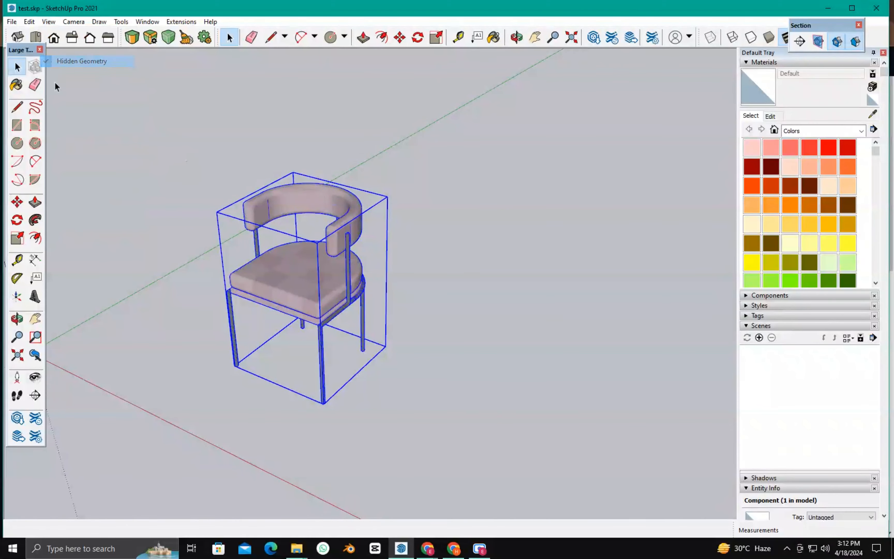
click(412, 388)
Copy the chair from its front leg endpoint along the red axis to place a second chair beside it
scroll(365, 404, down, 3)
middle_drag(312, 403, 306, 317)
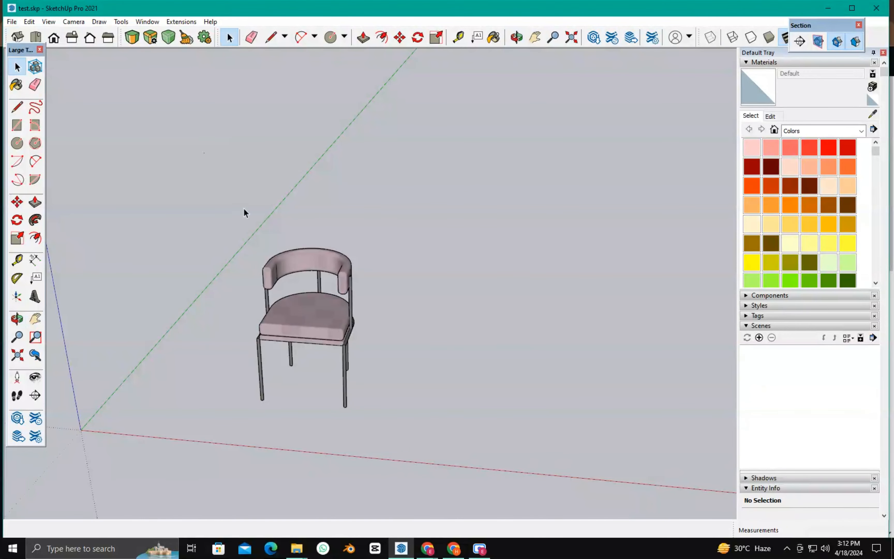
click(284, 322)
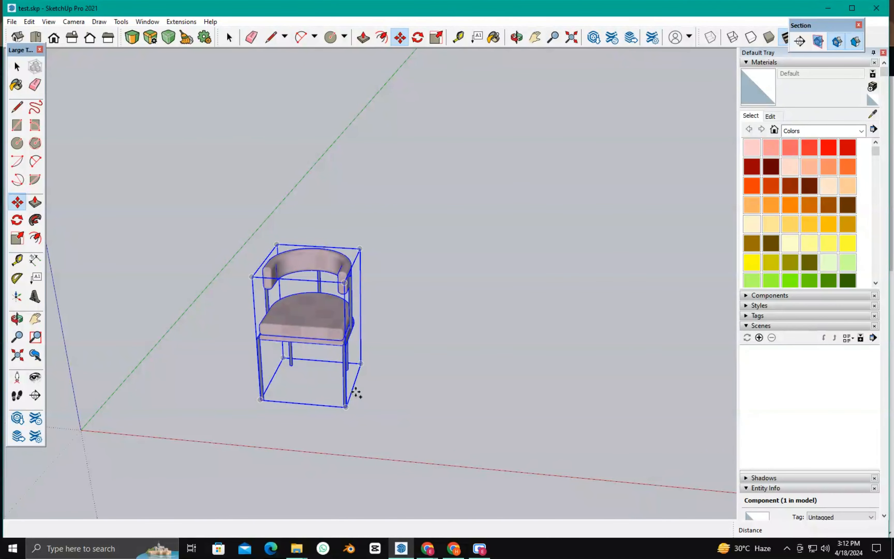
click(346, 406)
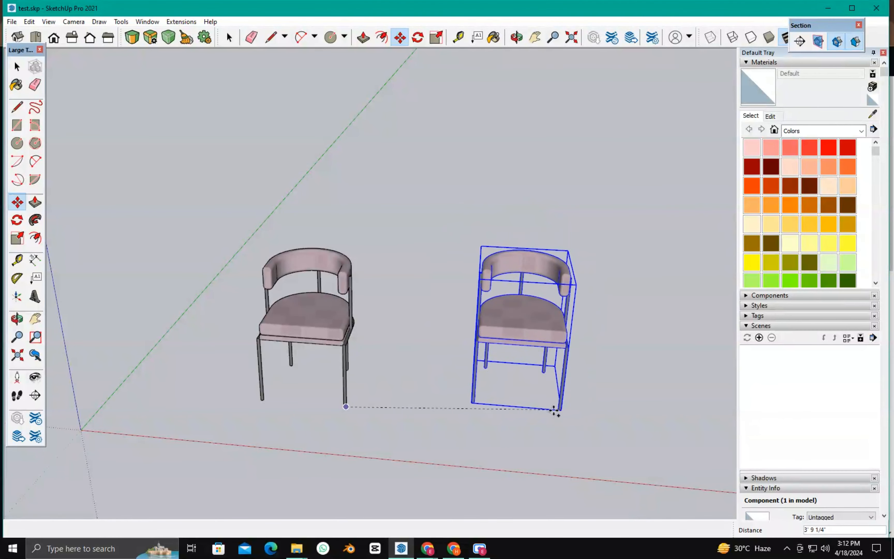
click(515, 426)
scroll(397, 379, down, 2)
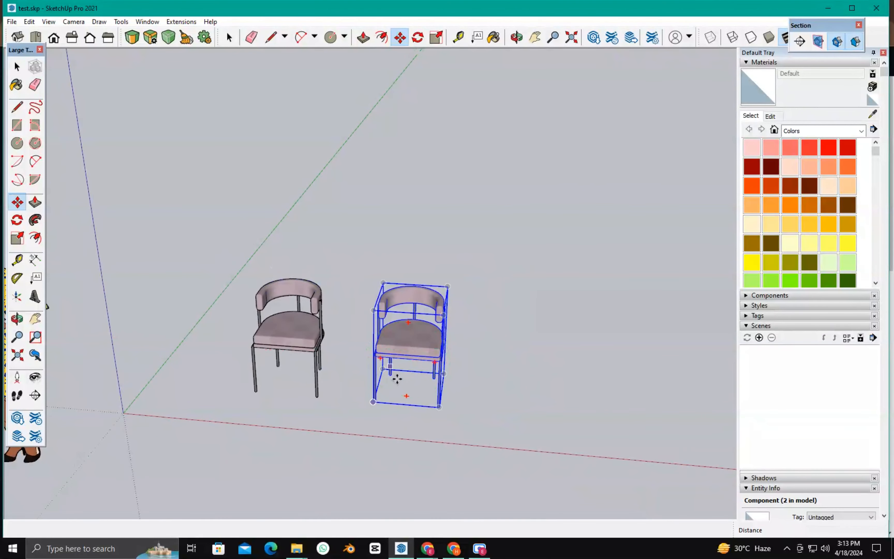
Copy the second chair farther along the red axis and delete that extra copy
click(439, 407)
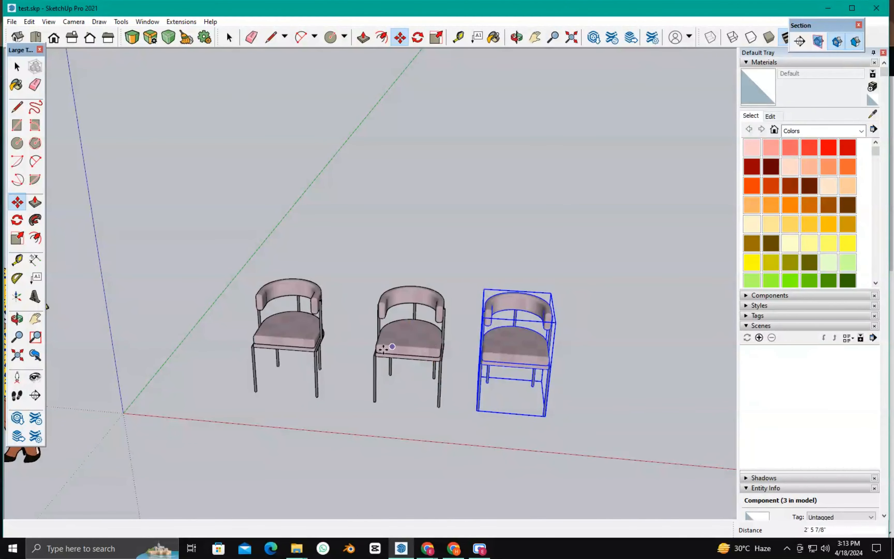
click(384, 348)
scroll(187, 374, down, 2)
scroll(355, 374, up, 2)
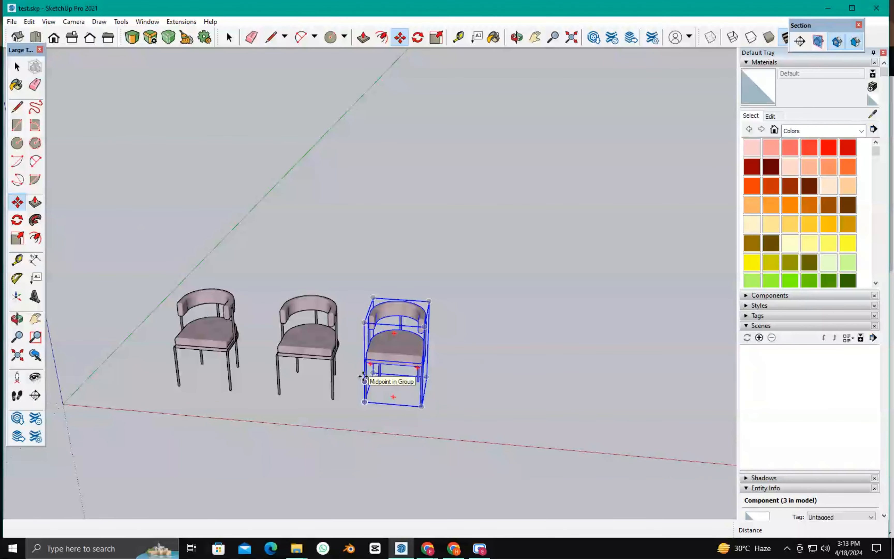
scroll(210, 386, down, 3)
scroll(358, 387, up, 3)
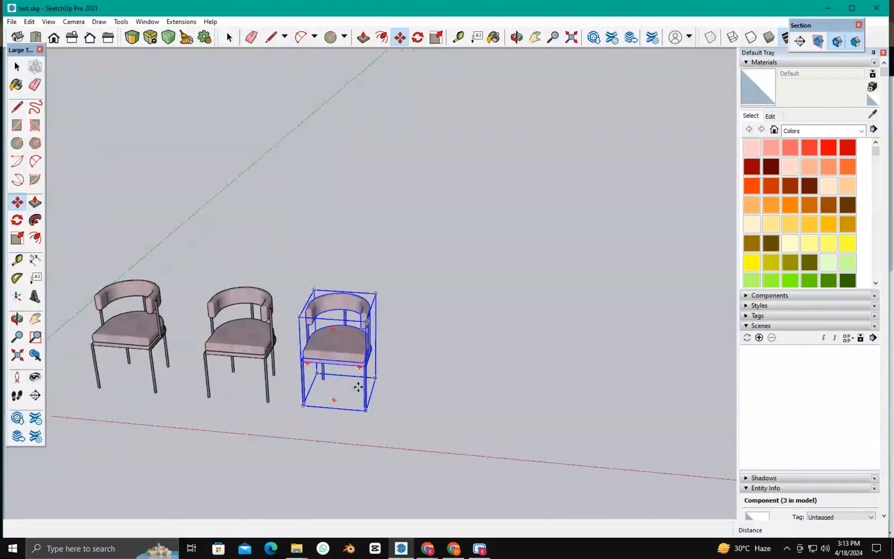
key(Delete)
Copy the second chair farther along the red axis, leaving a wider gap before the new chair
ctrl+click(269, 402)
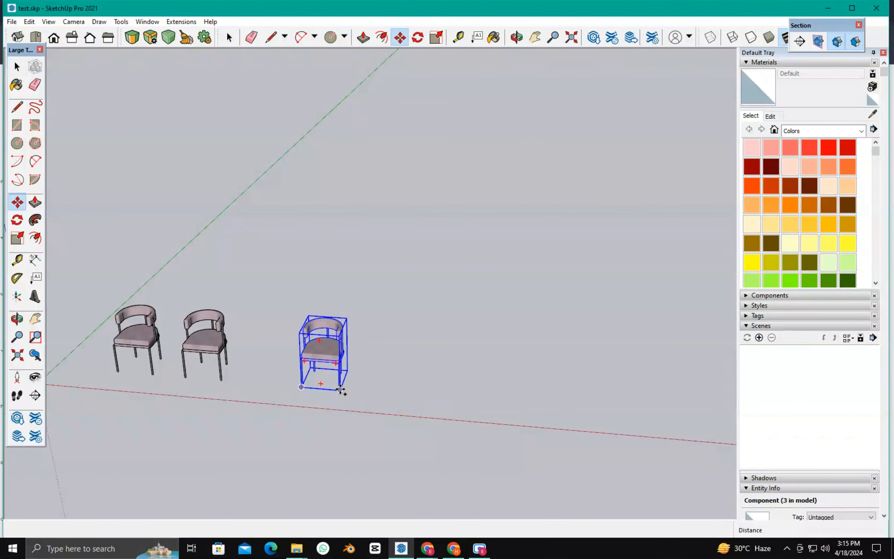
click(340, 391)
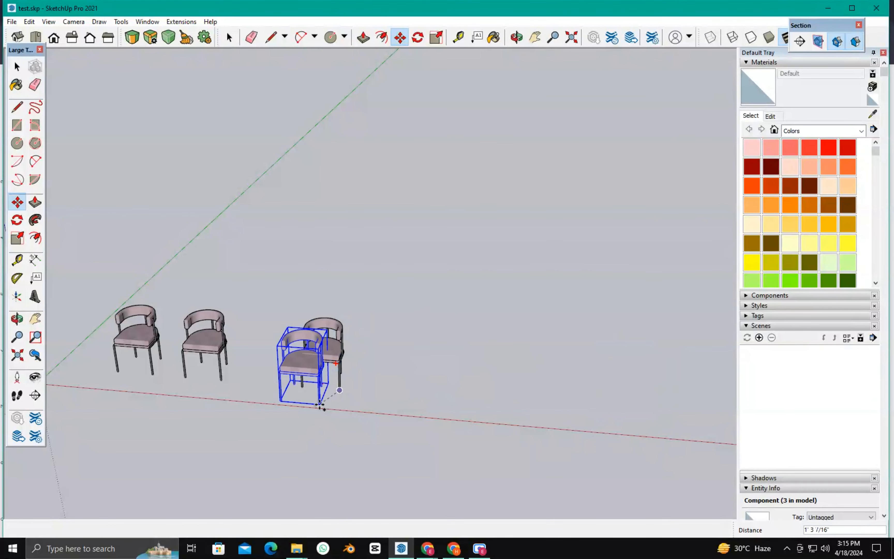
scroll(319, 401, down, 3)
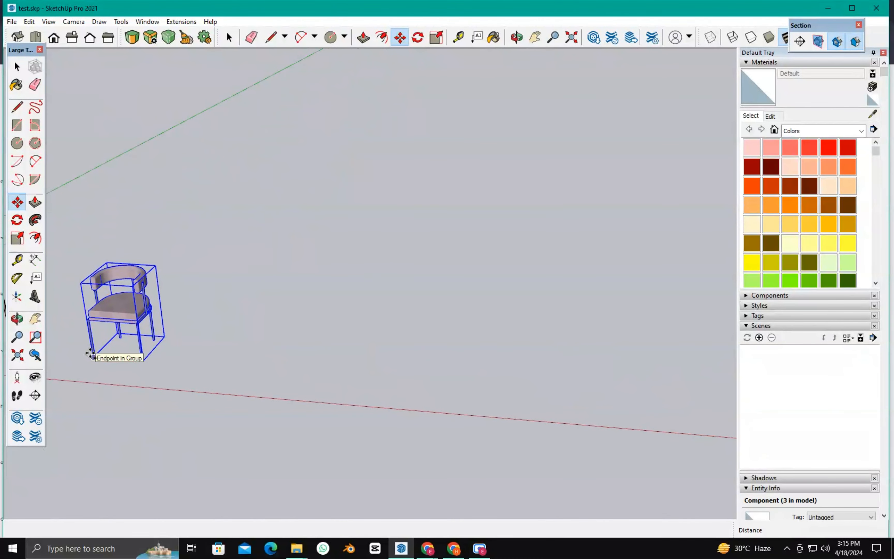
Copy the third chair right beside itself along the red axis and repeat the copy as an x10 array
click(90, 354)
click(163, 362)
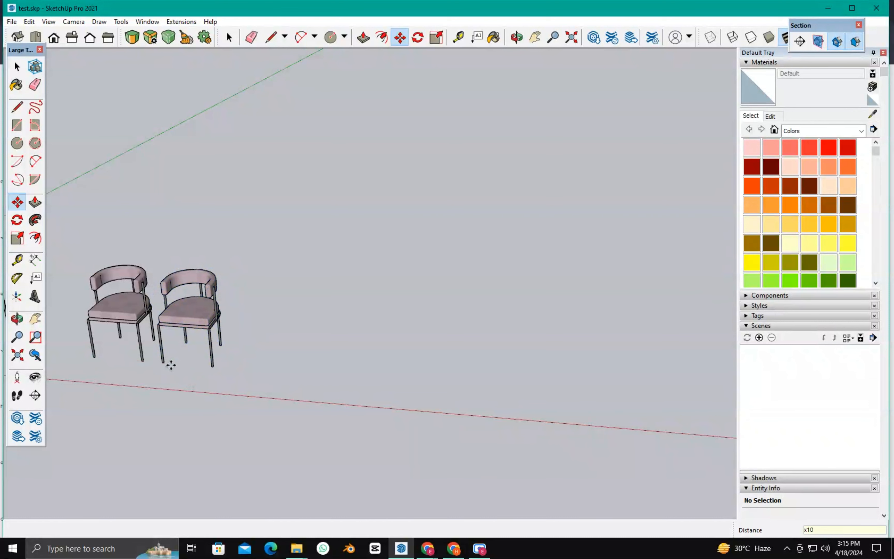
text(x10)
key(Return)
scroll(114, 406, down, 3)
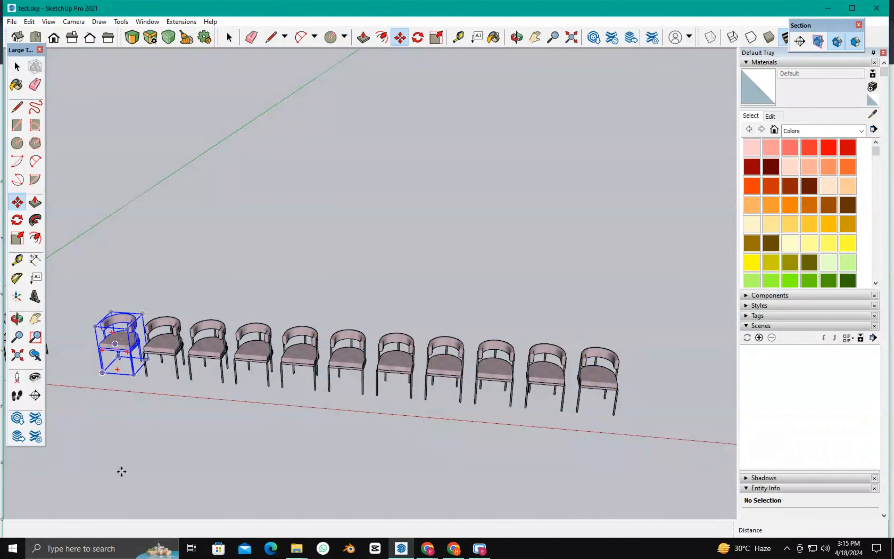
scroll(220, 503, down, 4)
scroll(556, 381, up, 3)
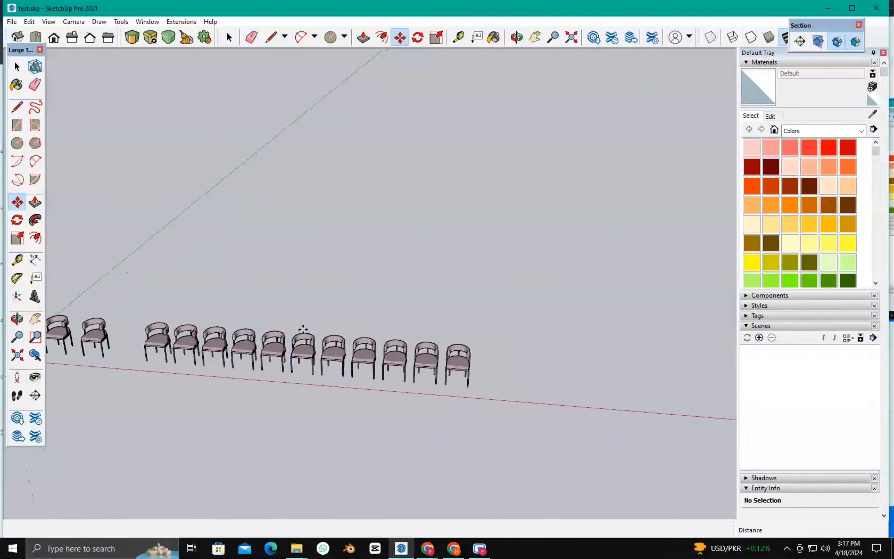
Delete the chairs at the far end of the arrayed row
scroll(152, 315, up, 1)
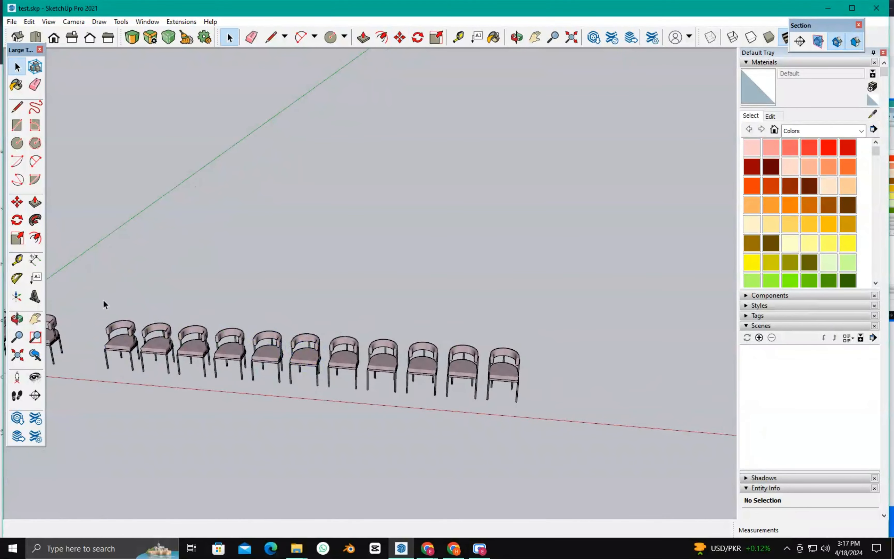
drag(419, 388, 591, 427)
key(Delete)
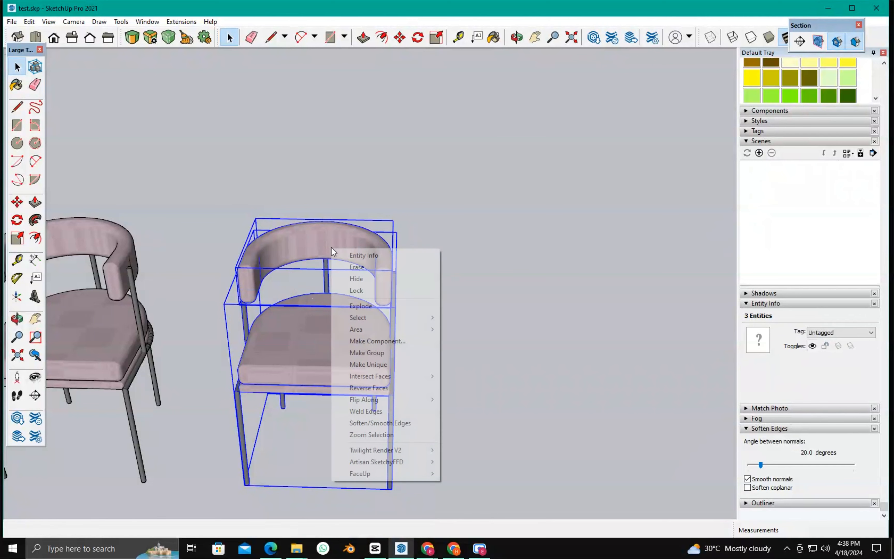
Explode the chair's selected parts and turn the whole chair into a component named chair
click(349, 305)
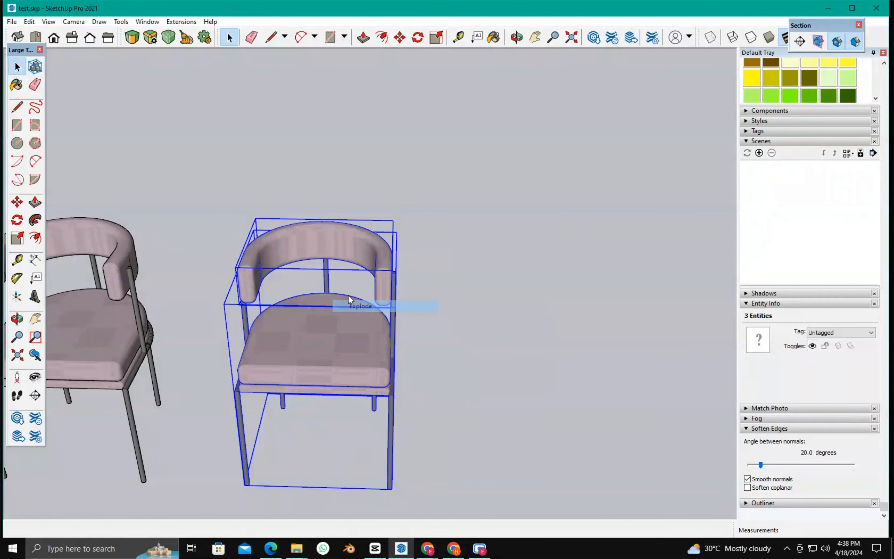
drag(174, 204, 512, 510)
right_click(298, 317)
click(342, 226)
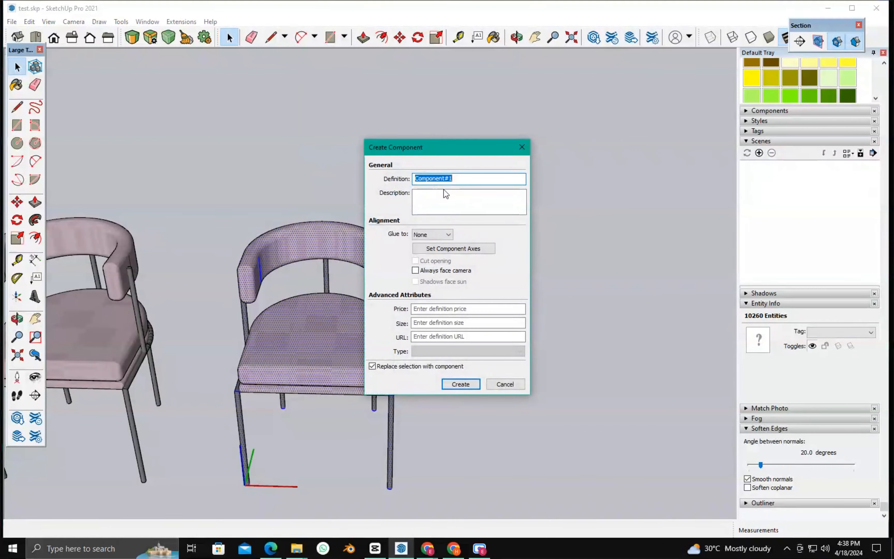
text(chair)
key(Return)
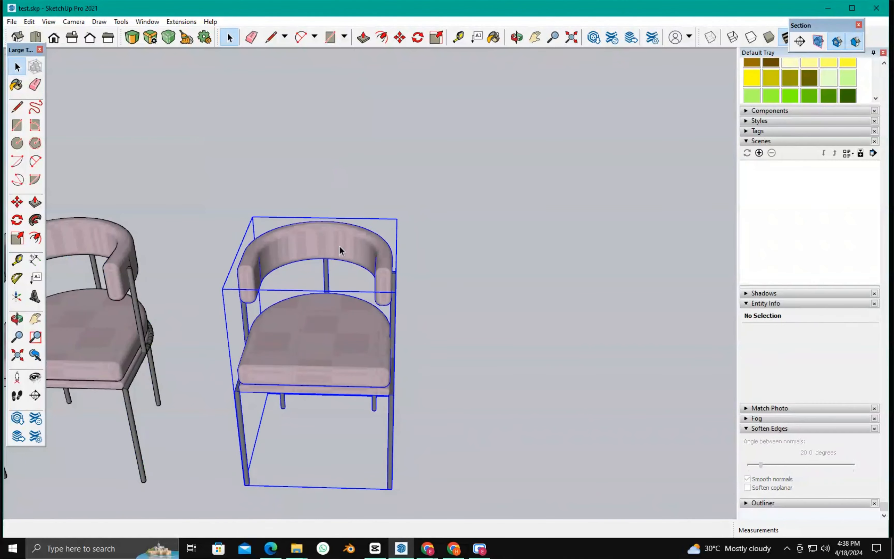
Copy the chair component beside itself, open the copy for editing and select its connected seat and leg geometry
key(ctrl)
click(285, 380)
click(427, 381)
key(space)
scroll(468, 320, up, 4)
double_click(478, 292)
triple_click(477, 293)
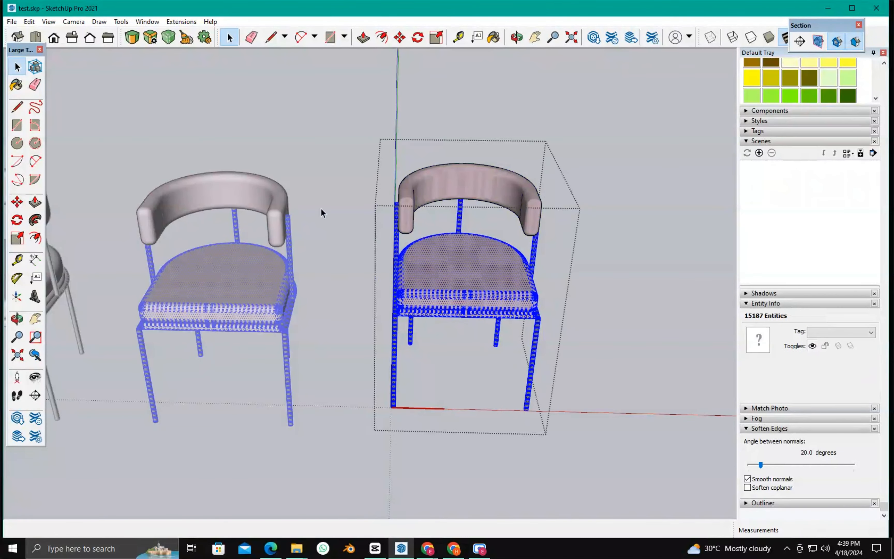
Draw a rectangle of about 4.31 ft² on the ground beside the chairs
scroll(322, 211, down, 3)
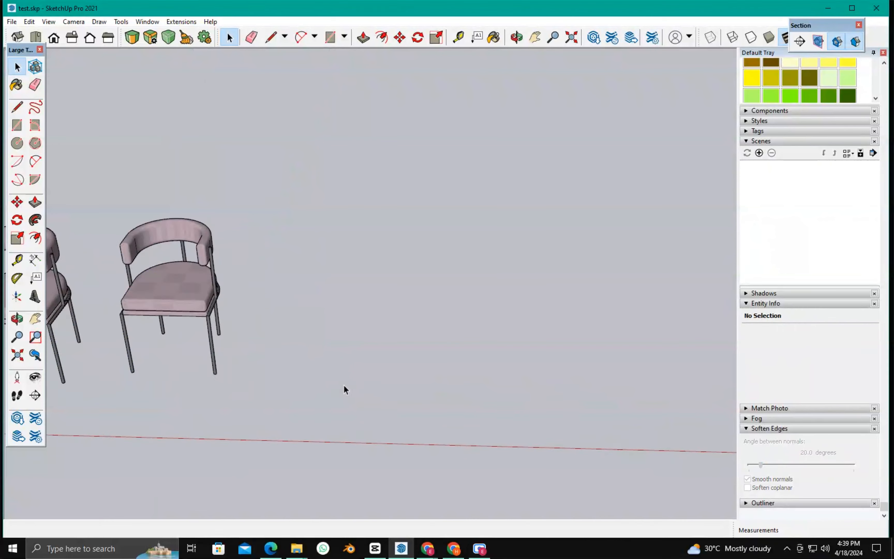
key(r)
click(287, 391)
click(395, 325)
key(space)
Make the rectangle face and its edges a component named rectangle, replacing the existing definition of that name
right_click(344, 365)
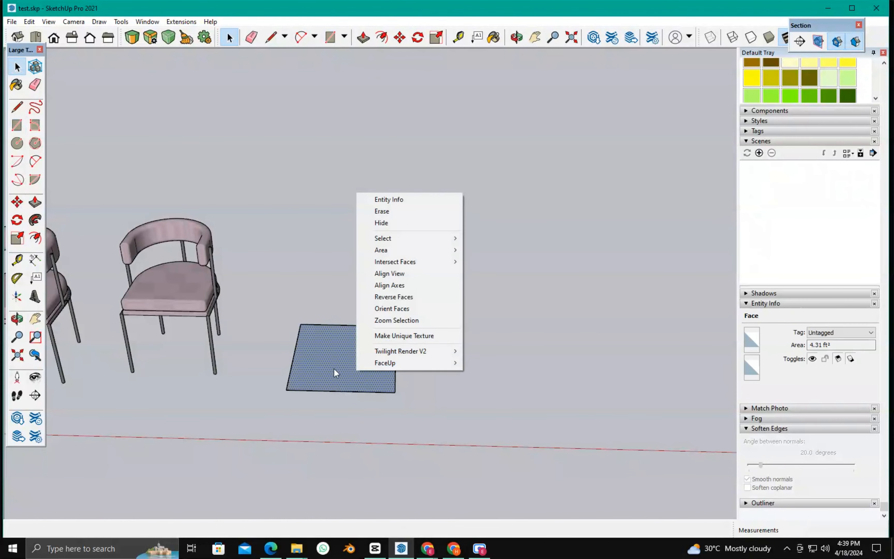
key(Escape)
double_click(333, 353)
right_click(333, 353)
click(403, 237)
text(rectangle)
key(Return)
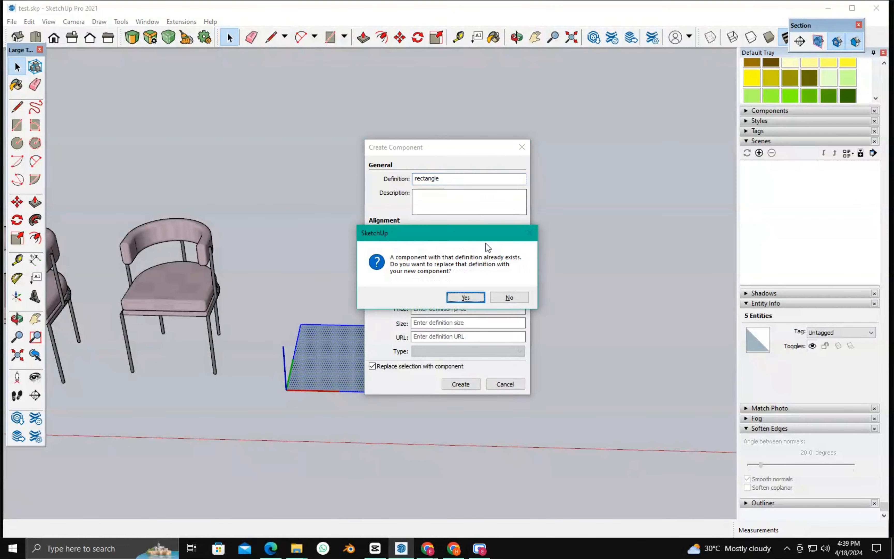
key(Return)
Push/Pull the face inside the rectangle component upward into a box of about 8.45 ft³, and close the component
double_click(346, 359)
key(p)
click(346, 359)
click(364, 290)
key(space)
key(Escape)
Copy the box component beside itself
scroll(342, 341, up, 2)
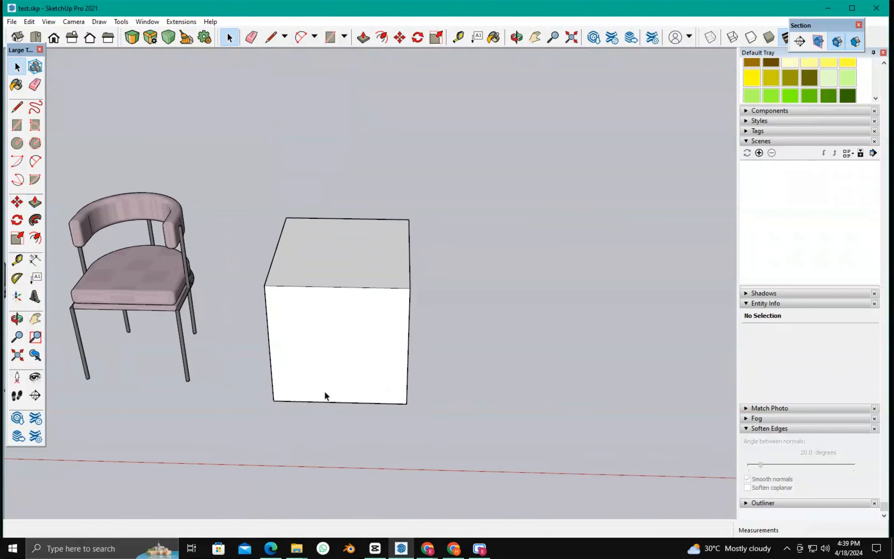
scroll(329, 333, down, 3)
click(324, 302)
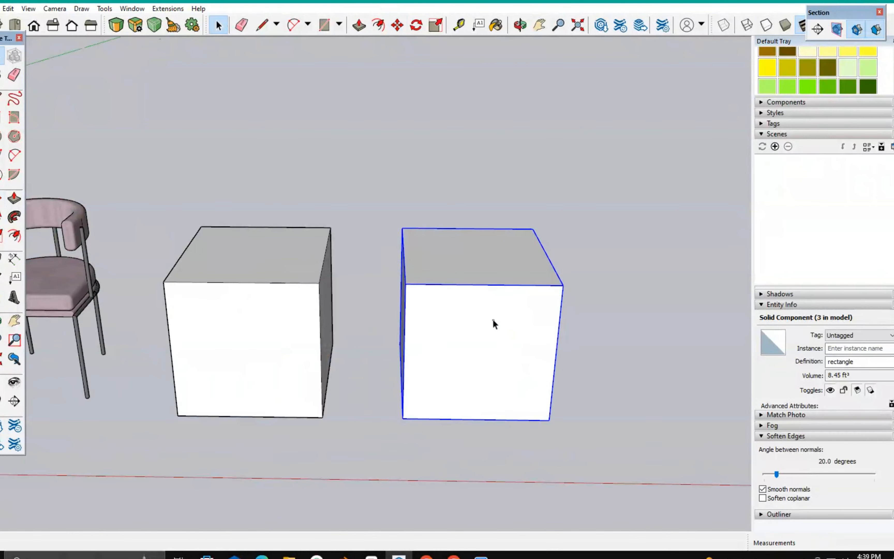
Open the copied box component and offset its front face's outline slightly inward
double_click(479, 339)
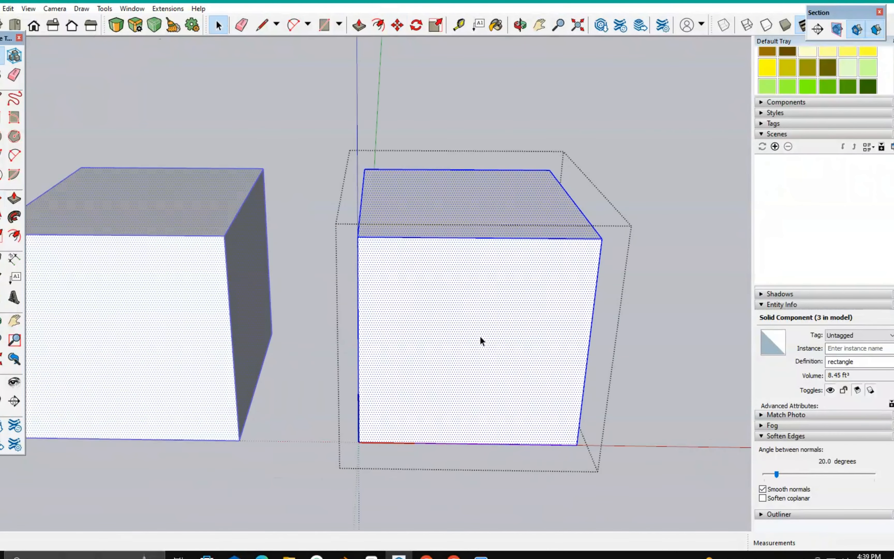
key(o)
click(373, 388)
click(393, 254)
key(space)
click(594, 392)
scroll(427, 395, down, 3)
click(427, 396)
scroll(213, 387, down, 1)
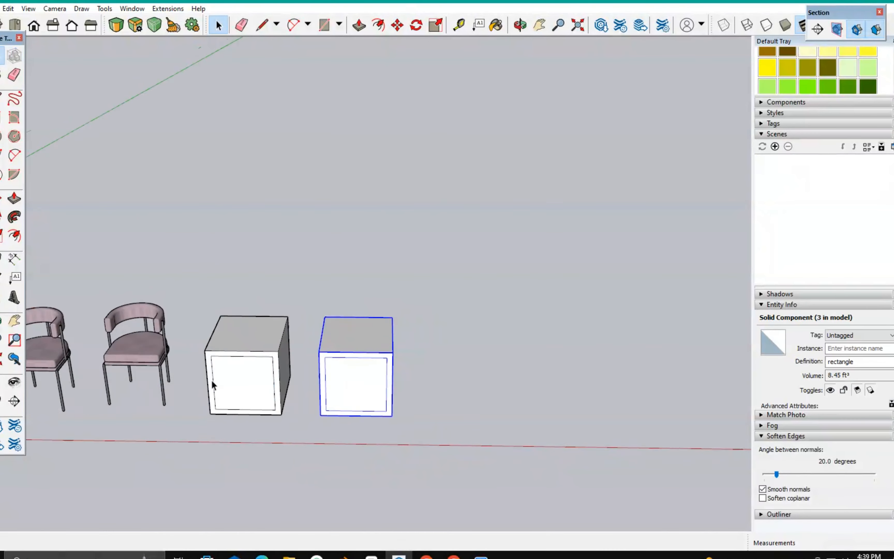
Draw a new rectangle on the ground beside the two component boxes and Push/Pull it into a taller box
scroll(378, 406, up, 3)
scroll(377, 405, down, 4)
scroll(446, 393, up, 3)
key(r)
click(379, 410)
click(487, 349)
key(p)
drag(429, 383, 411, 261)
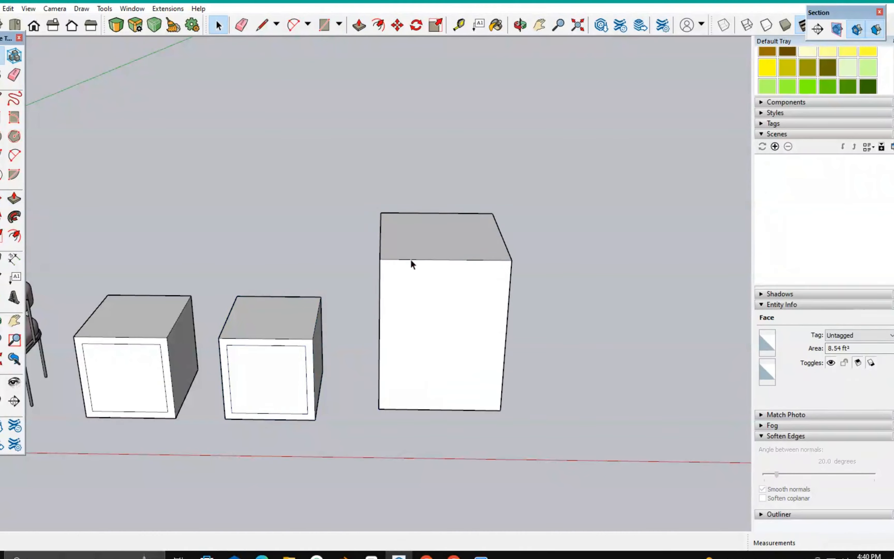
Make the taller box a group and copy the group beside itself
drag(345, 195, 536, 436)
right_click(441, 302)
click(478, 399)
scroll(278, 458, down, 1)
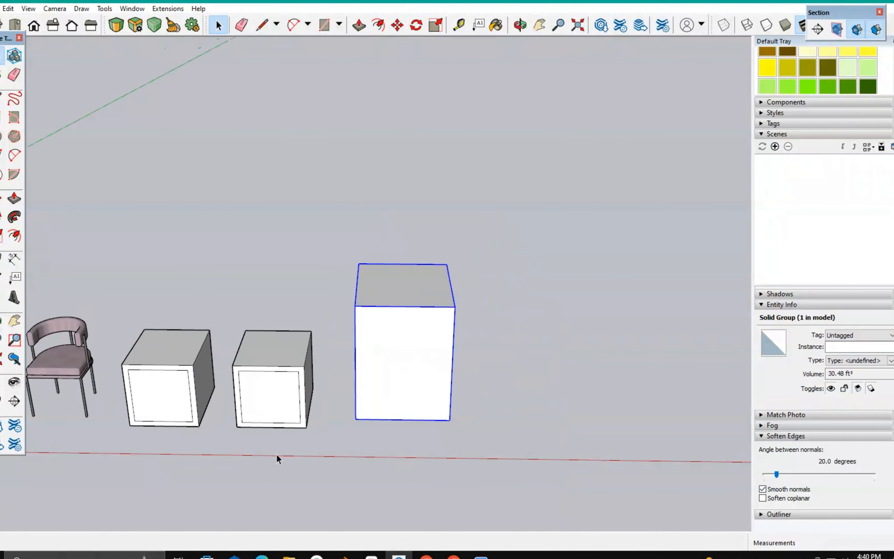
click(354, 420)
key(ctrl)
click(512, 422)
key(space)
Explode the copied group and turn its geometry into a component named "No 1"
right_click(380, 367)
click(411, 225)
right_click(364, 350)
click(393, 218)
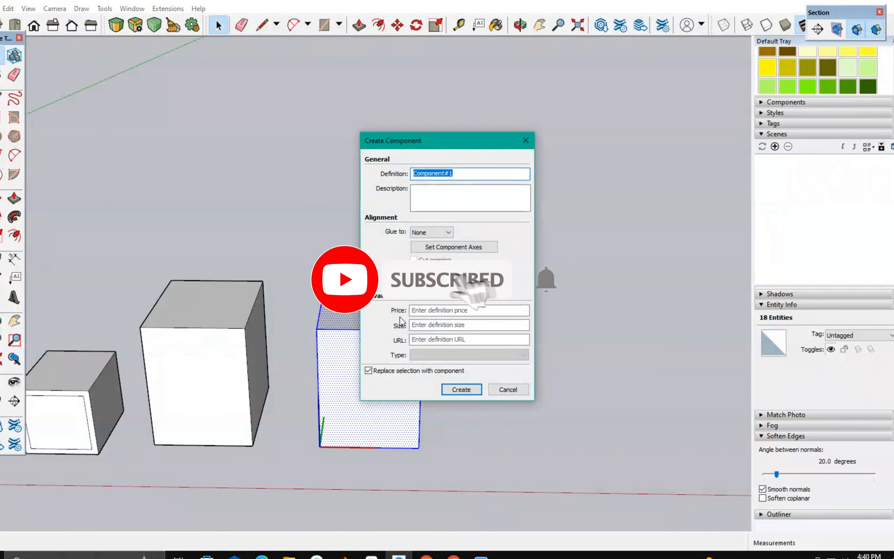
text(No 1)
key(Return)
Open the original tall box group to examine its geometry, and select the new component beside it
scroll(391, 381, up, 1)
scroll(429, 373, down, 2)
double_click(261, 389)
triple_click(262, 389)
key(Escape)
click(402, 379)
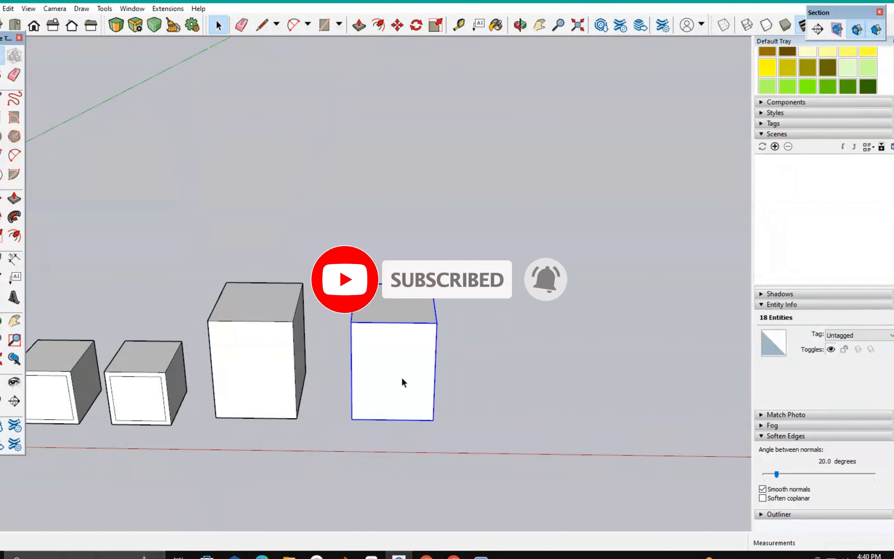
click(295, 419)
key(ctrl)
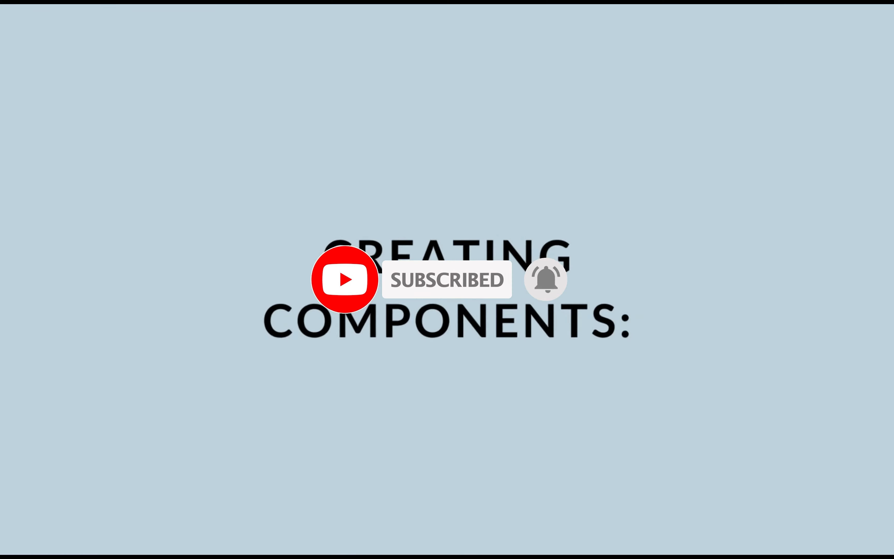
Explode the selected chair parts and turn all the chair's geometry into a component named "chair"
right_click(331, 247)
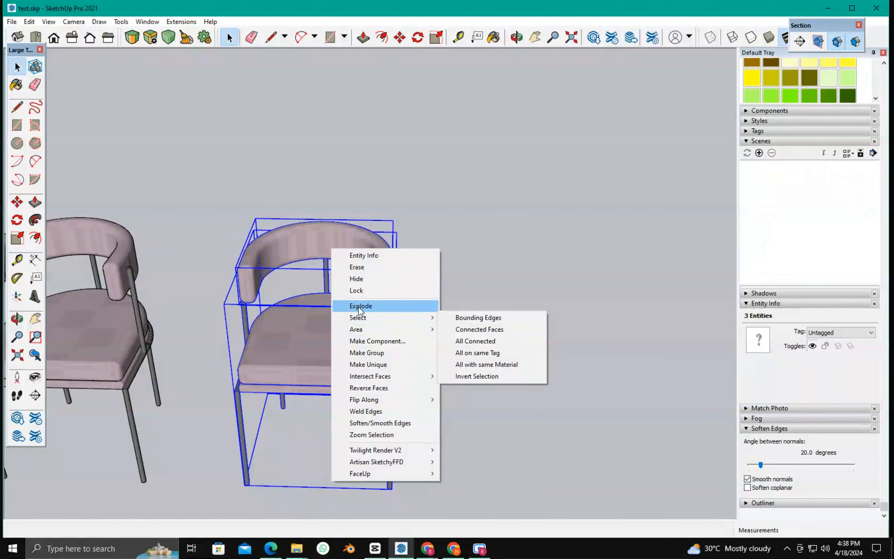
click(358, 307)
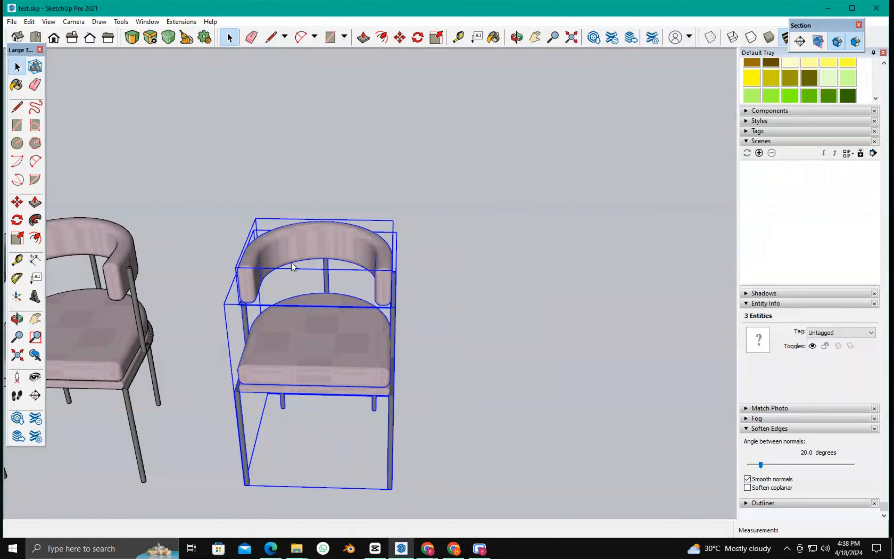
drag(173, 204, 504, 500)
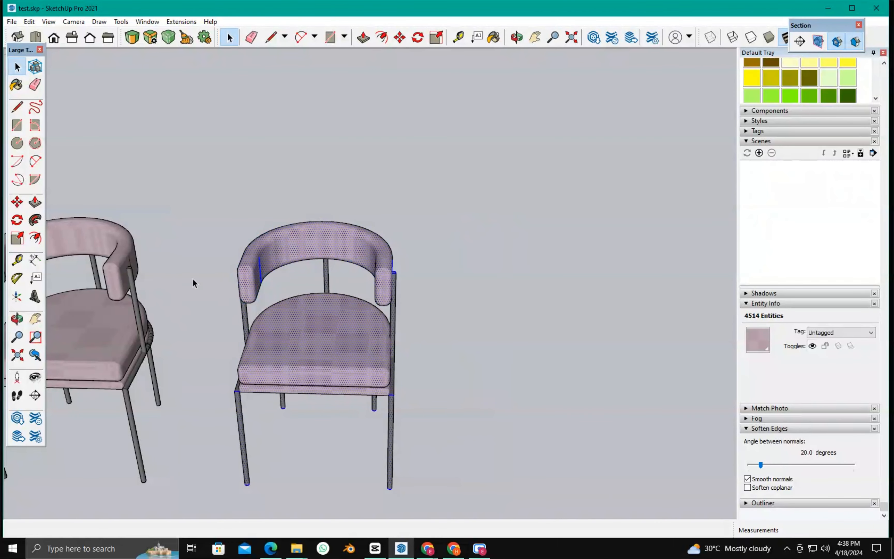
right_click(298, 316)
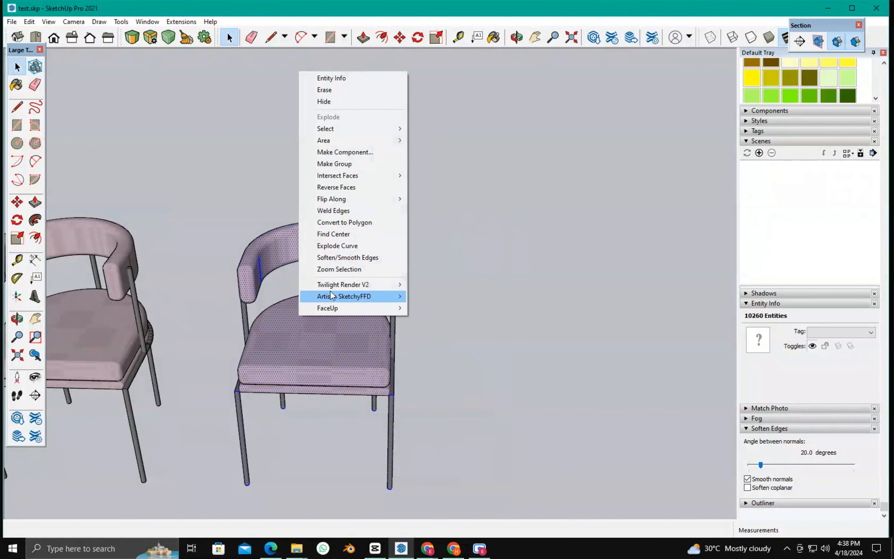
click(342, 152)
text(c)
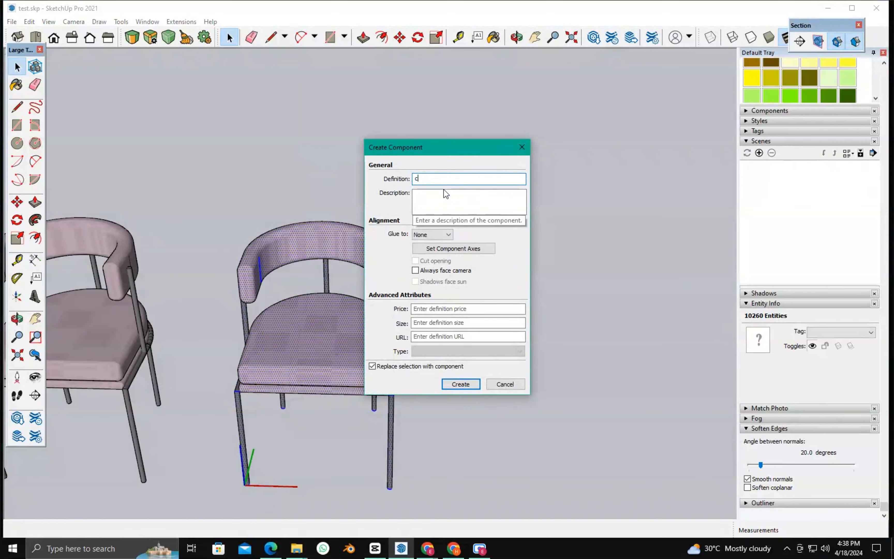
text(hair)
key(Return)
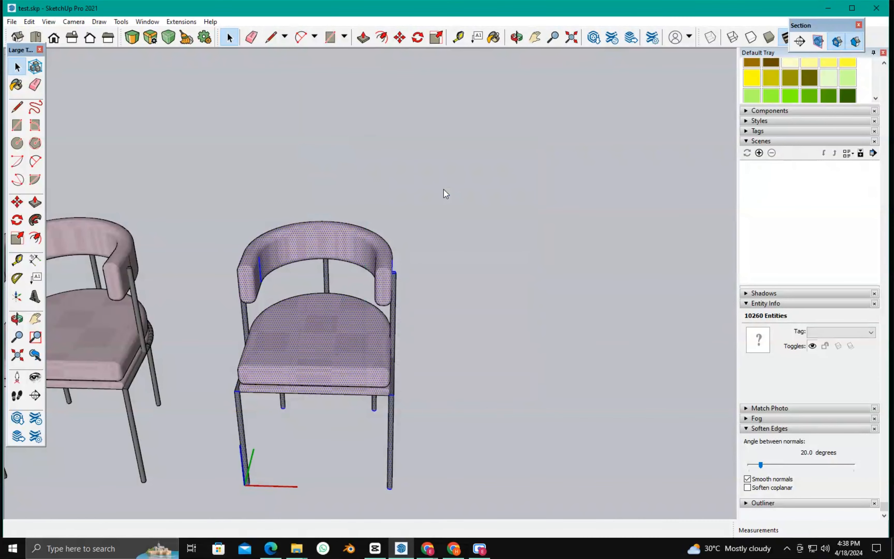
Check the geometry inside the chair component and copy the component beside itself
triple_click(286, 245)
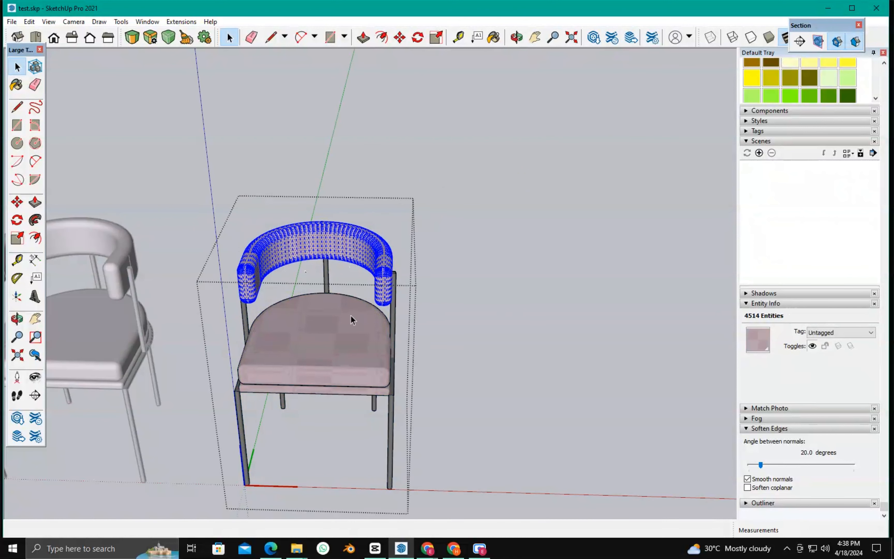
click(484, 420)
click(339, 246)
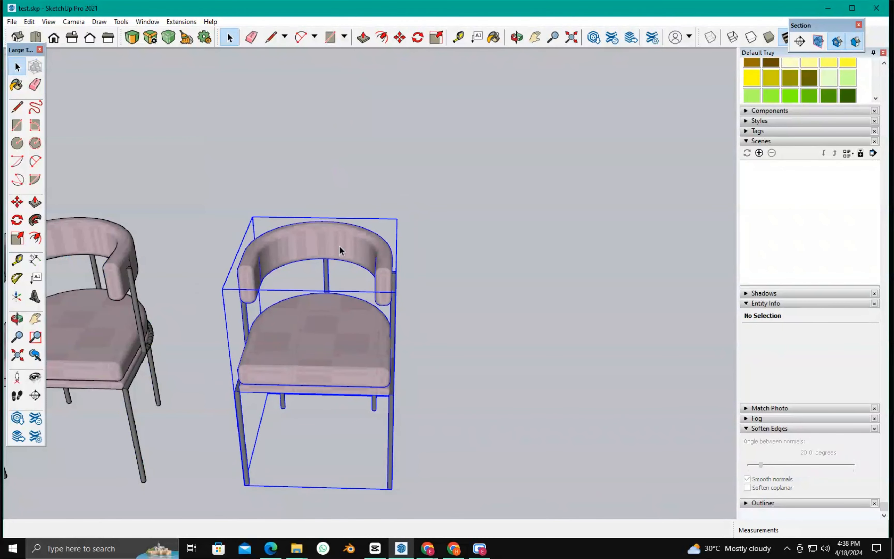
scroll(339, 247, down, 4)
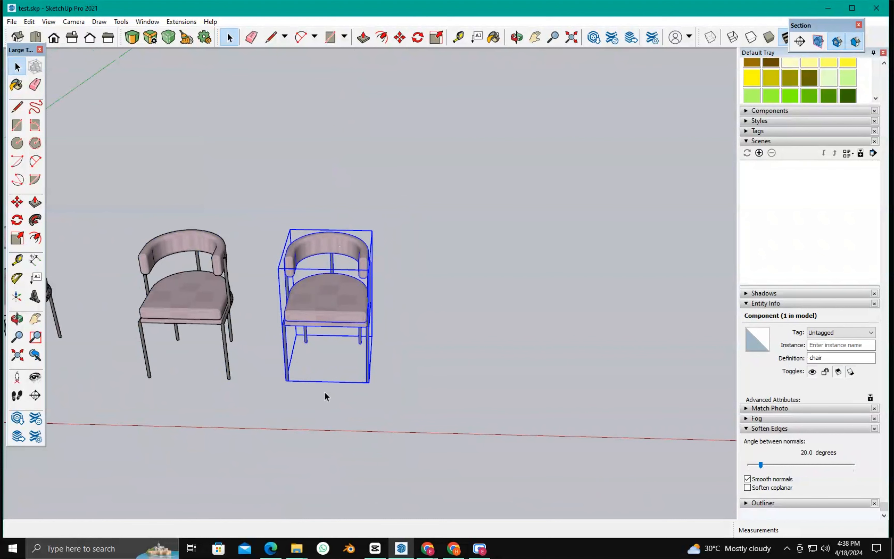
key(m)
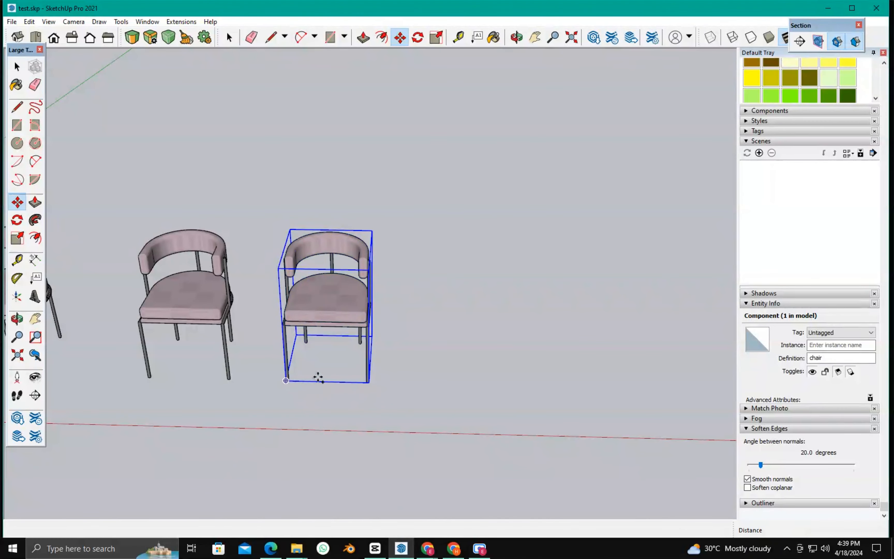
key(ctrl)
click(286, 380)
click(427, 371)
key(space)
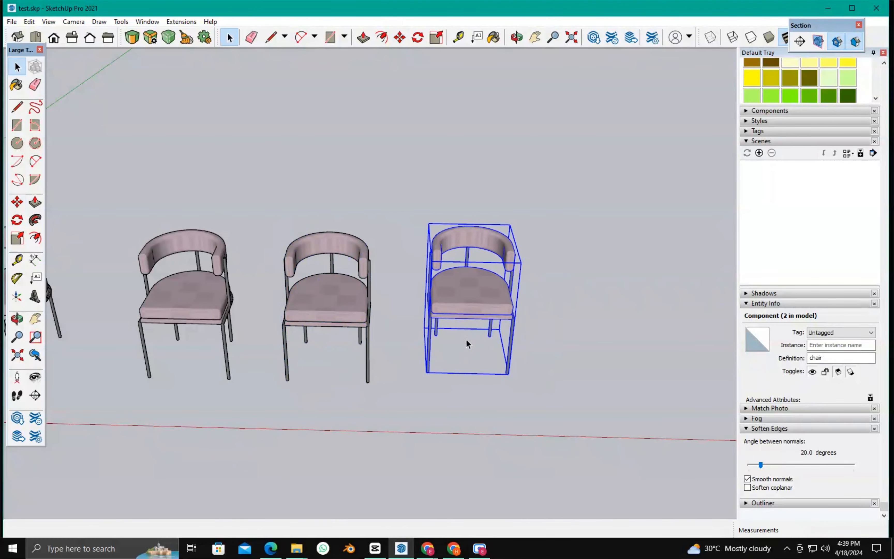
Open the copied chair component, select its connected seat and leg geometry to compare both copies, and close it
scroll(467, 341, up, 3)
triple_click(478, 296)
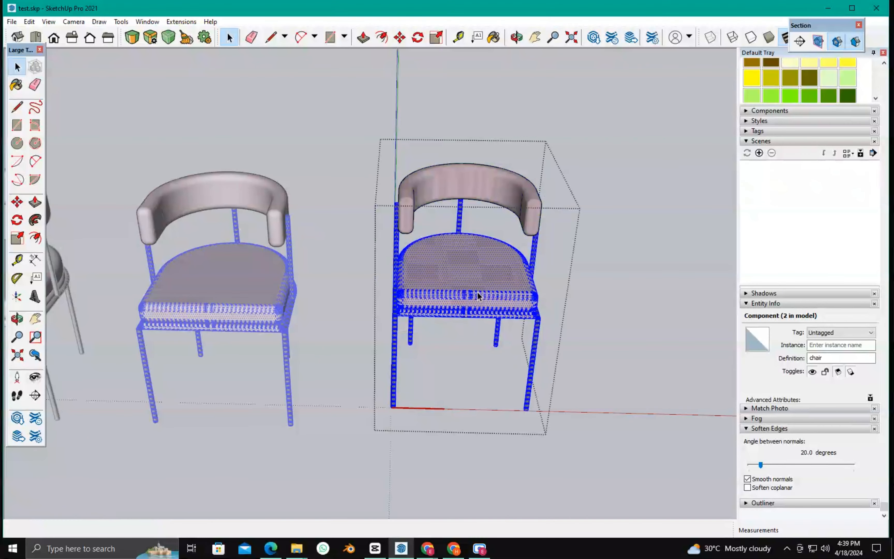
middle_drag(484, 312, 125, 348)
scroll(125, 346, down, 2)
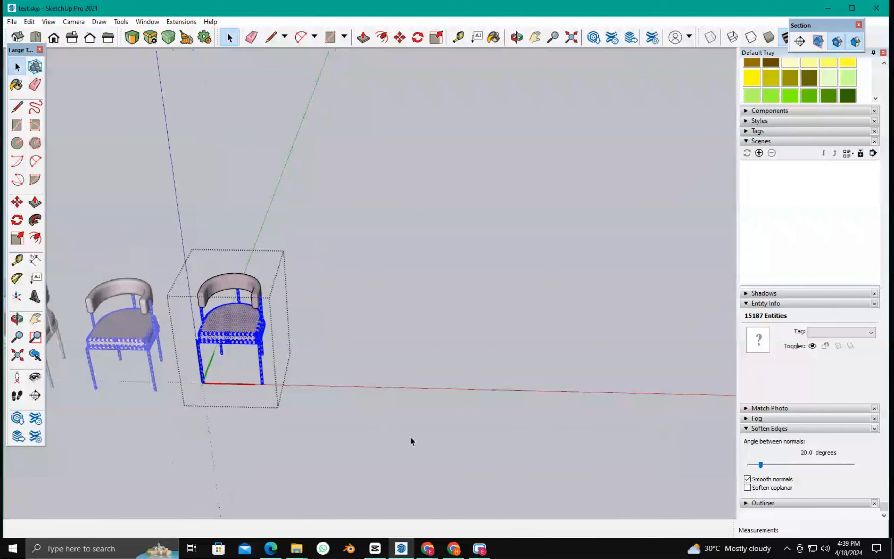
click(333, 372)
Draw a rectangle on the ground beside the copied chair
scroll(380, 410, up, 3)
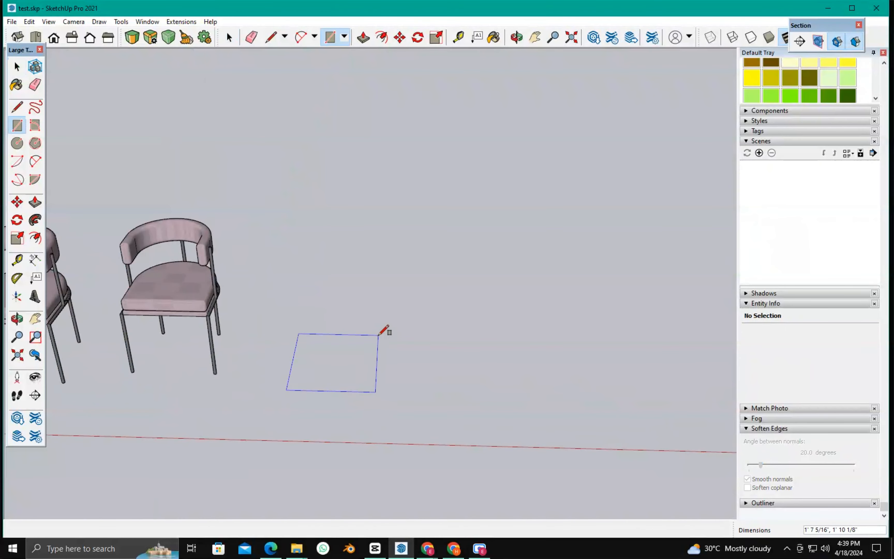
click(394, 325)
key(space)
Turn the rectangle's face and edges into a component named "rectangle", replacing the existing definition
click(334, 368)
double_click(334, 368)
right_click(334, 366)
click(403, 237)
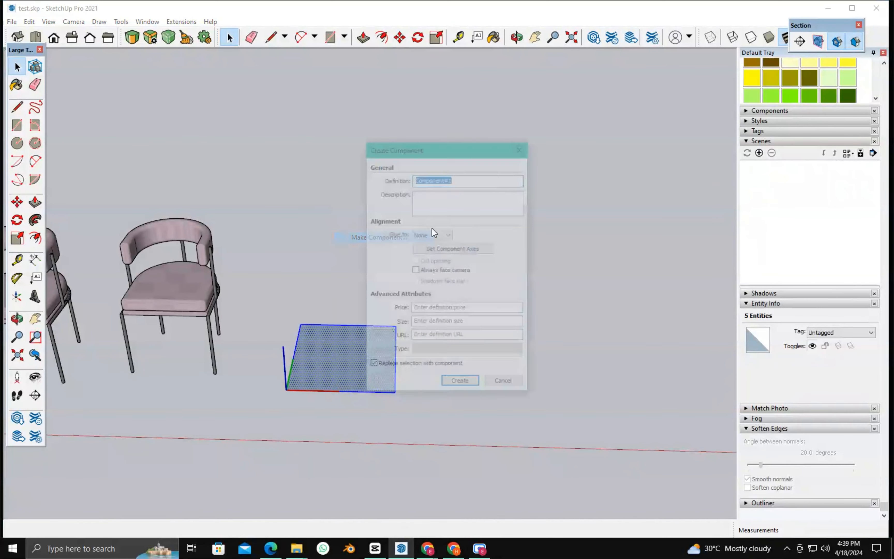
text(rectangle)
key(Return)
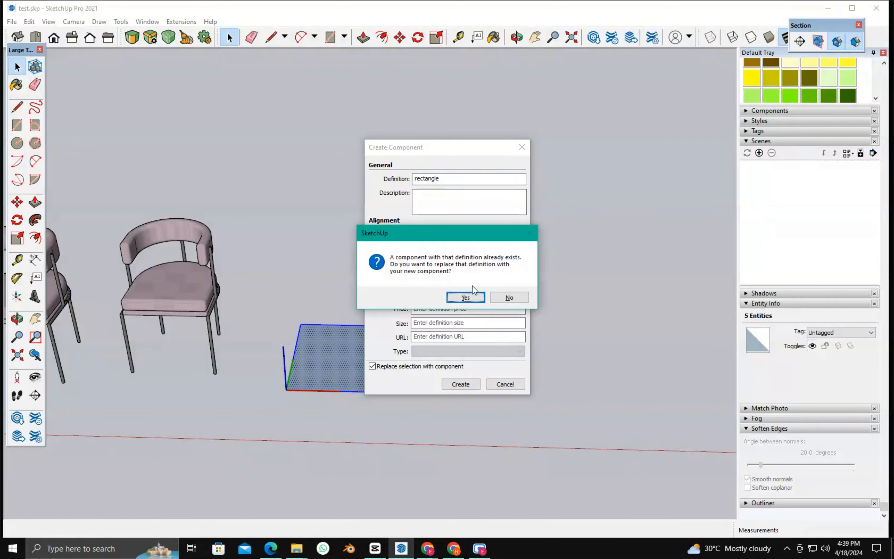
click(466, 297)
Push/Pull the face inside the rectangle component upward into a box of about 8.45 ft³, and close the component
double_click(346, 359)
key(p)
click(355, 354)
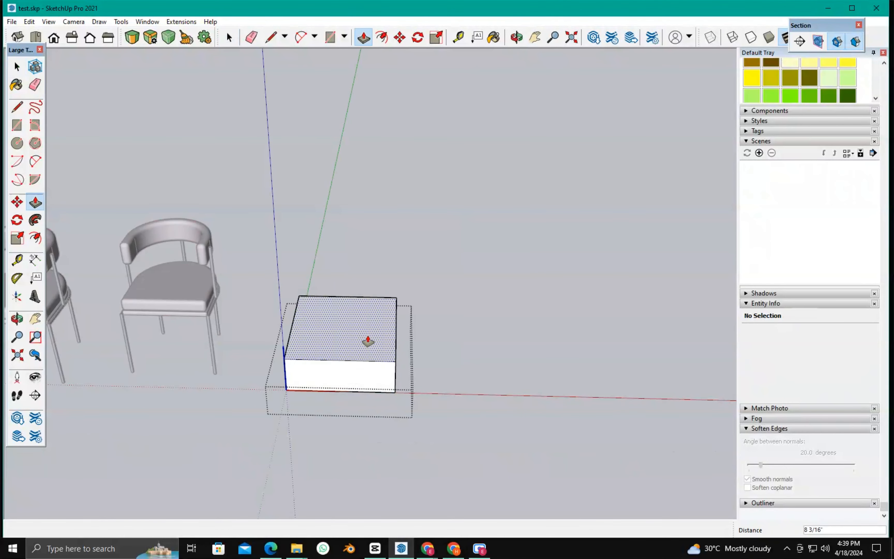
click(389, 438)
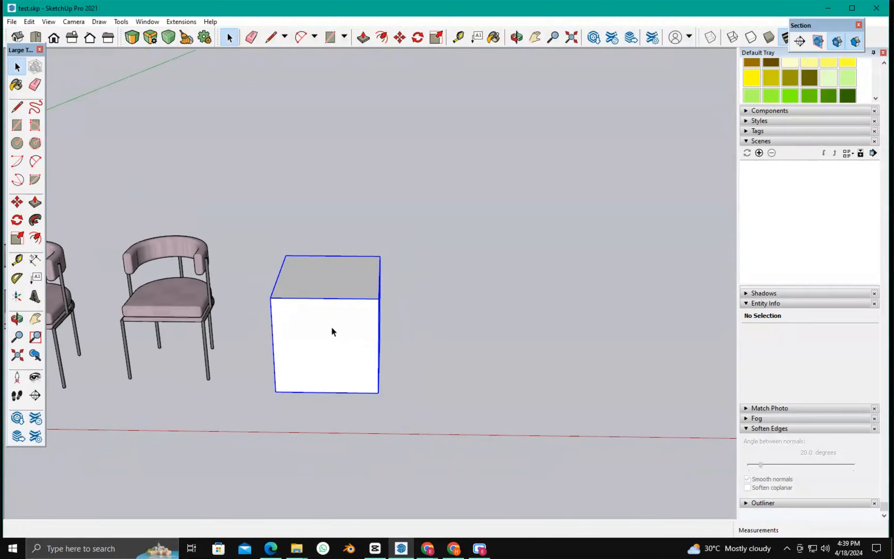
Copy the box component about 3' beside itself, away from the chairs
click(319, 310)
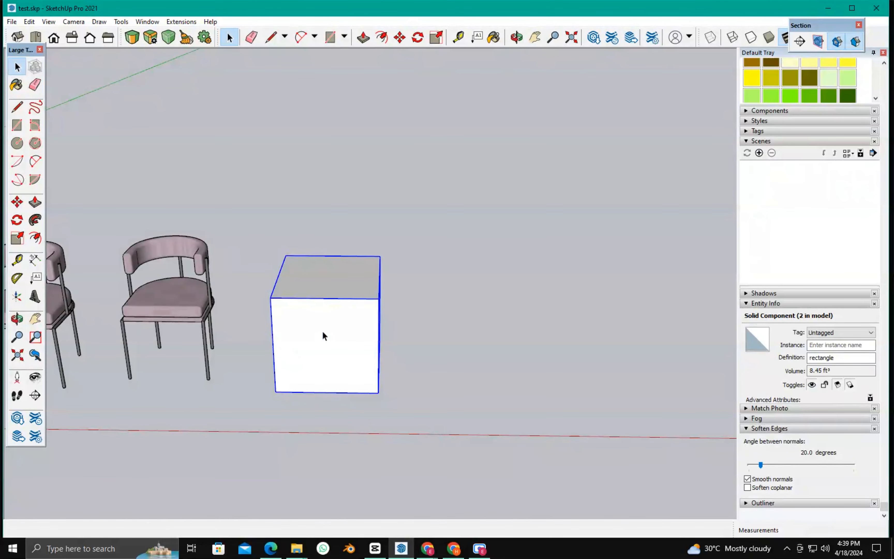
key(m)
key(ctrl)
click(273, 391)
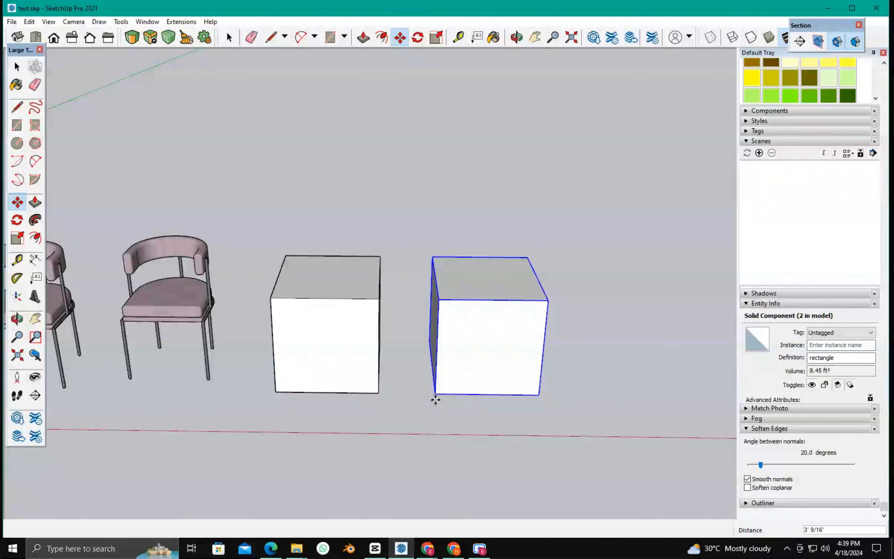
click(435, 397)
key(space)
Open the copied box component, offset its front face's outline slightly inward, and close the component
scroll(485, 369, up, 3)
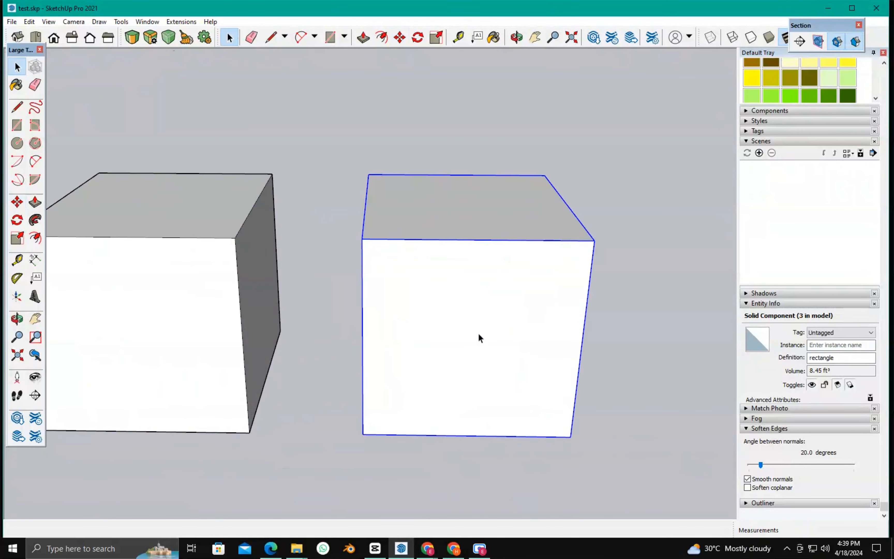
triple_click(480, 336)
scroll(480, 336, up, 1)
key(f)
click(451, 288)
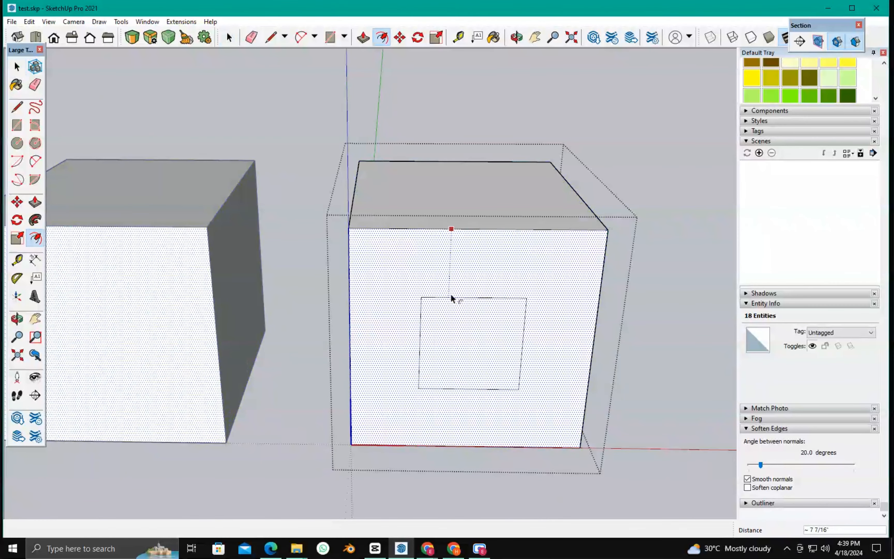
click(397, 259)
scroll(449, 388, down, 3)
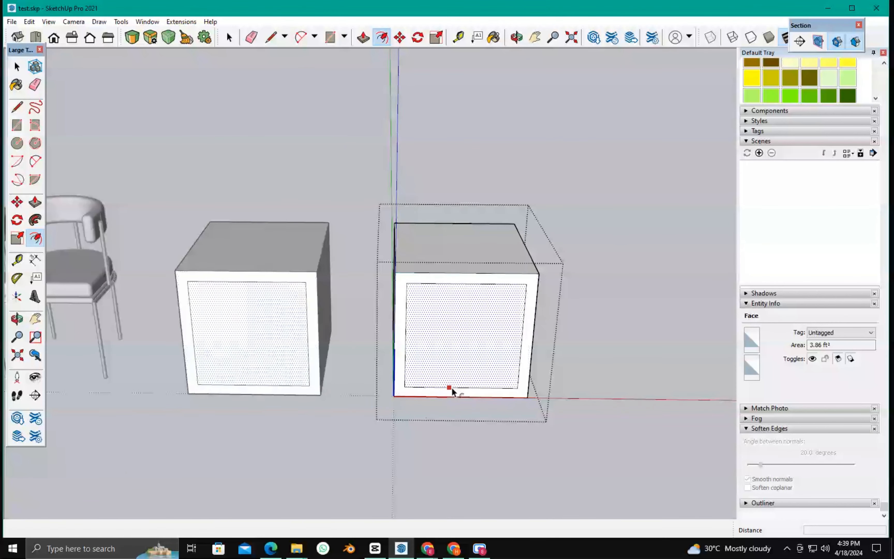
key(space)
click(594, 384)
scroll(418, 328, down, 3)
scroll(449, 387, down, 1)
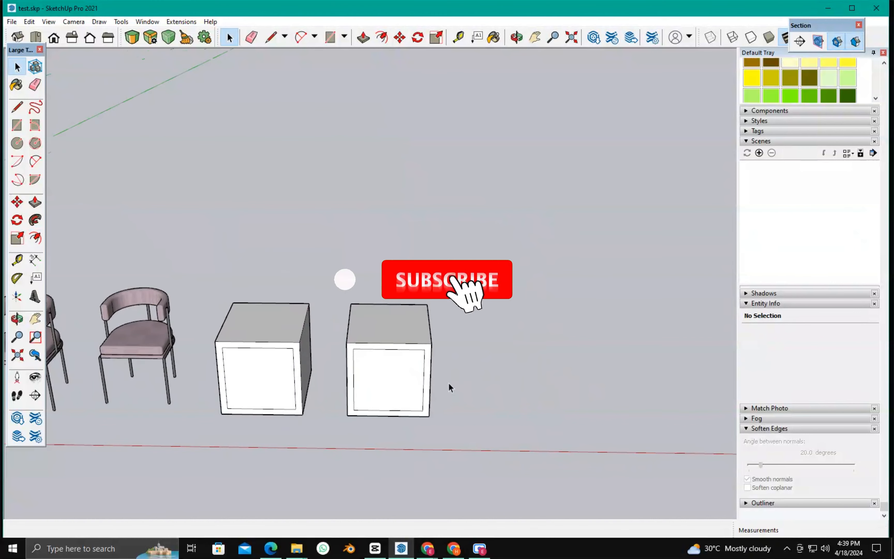
Select the copied box component and compare its front face with the original box's
click(407, 363)
scroll(272, 374, down, 2)
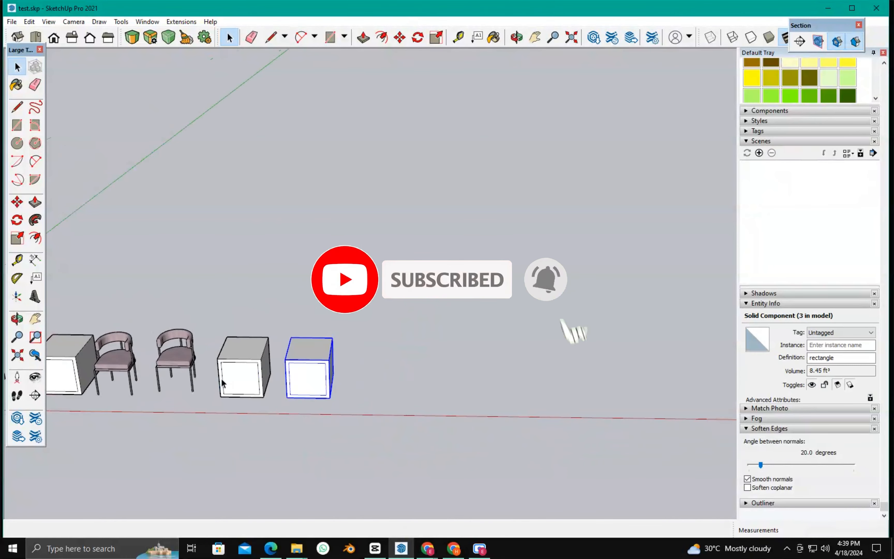
scroll(403, 385, up, 3)
scroll(380, 396, up, 2)
scroll(572, 394, down, 4)
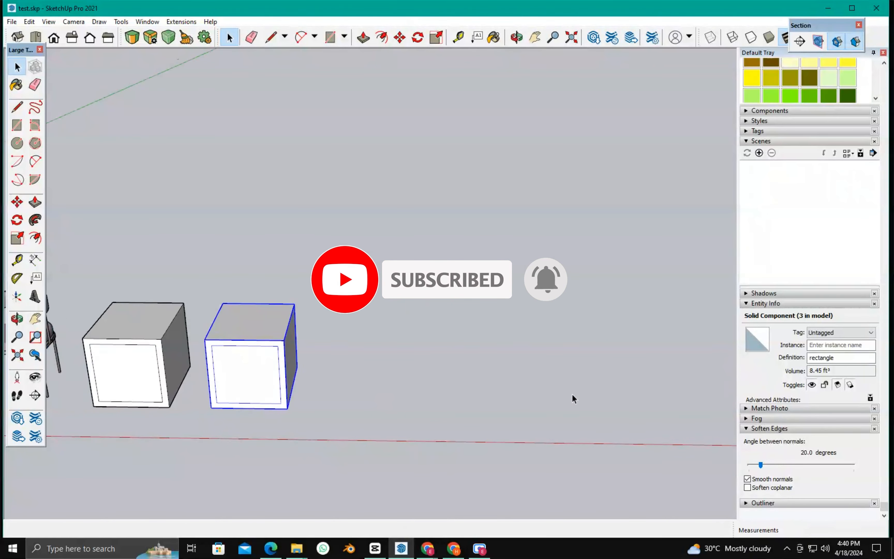
Draw a new rectangle on the ground beside the two box components and Push/Pull it into a taller box
scroll(444, 389, up, 3)
key(r)
click(383, 403)
click(483, 342)
key(p)
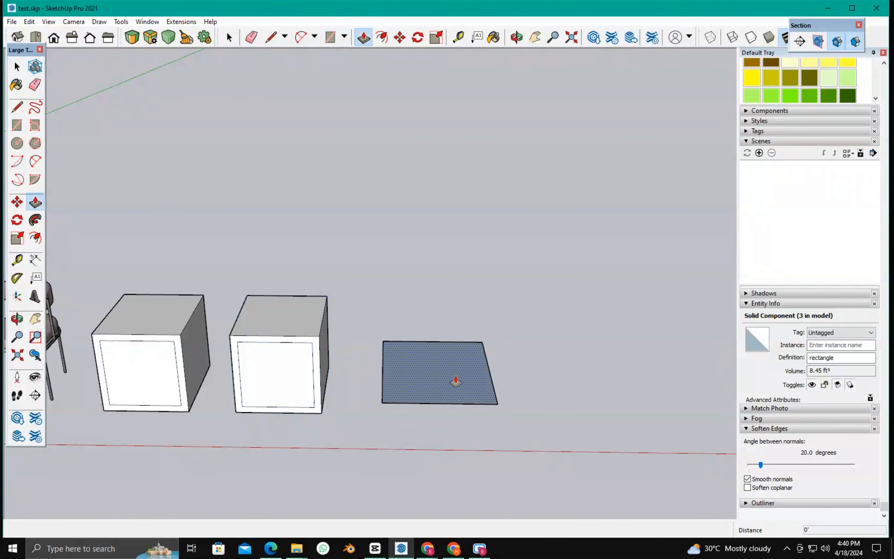
drag(455, 394, 471, 258)
key(space)
Select the whole taller box and make it a group
drag(349, 199, 433, 364)
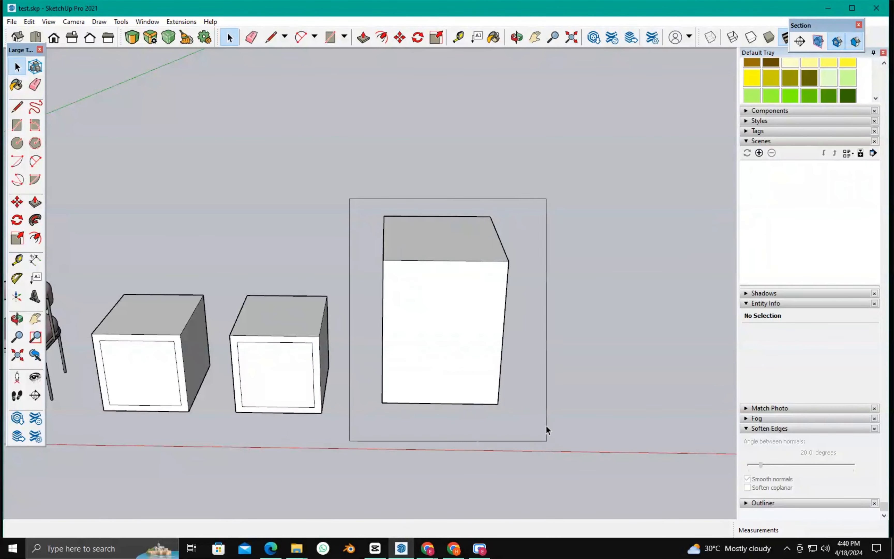
drag(547, 441, 547, 441)
right_click(441, 301)
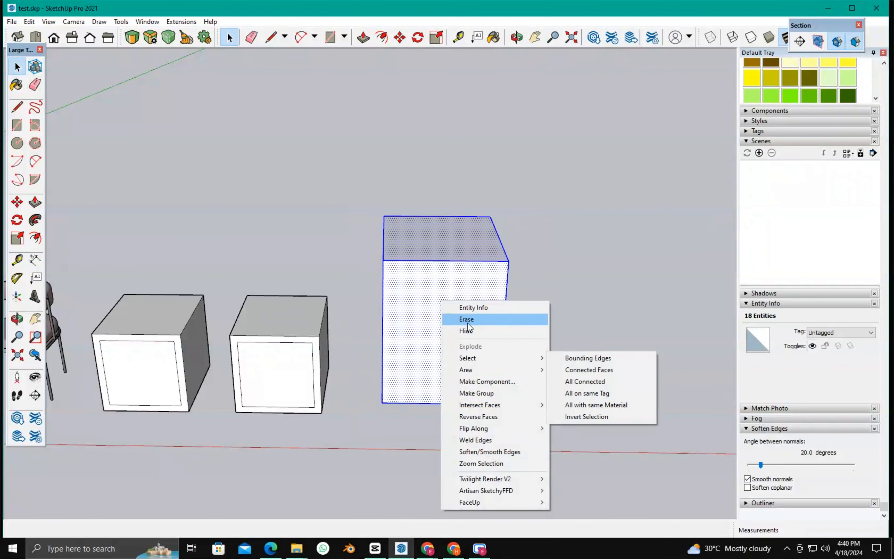
click(470, 393)
Copy the grouped tall box a short distance along the red axis, beside the original
scroll(284, 446, down, 2)
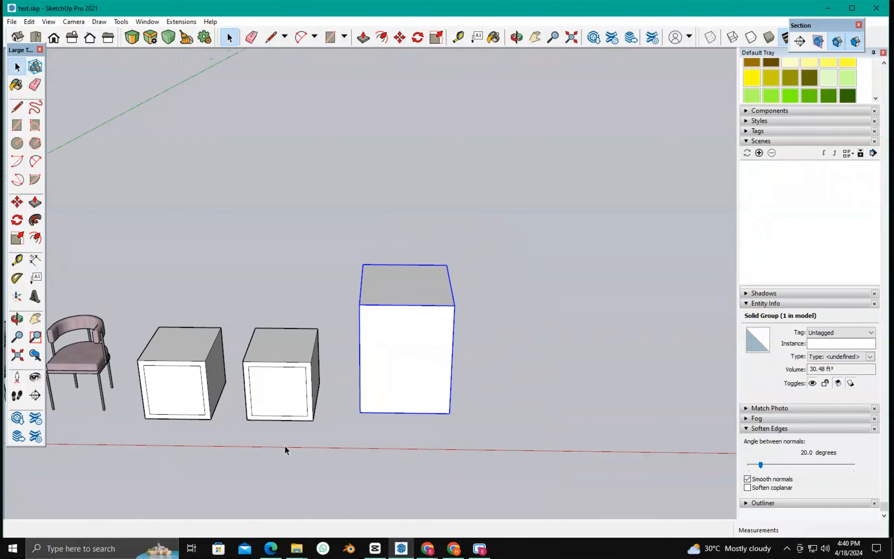
key(m)
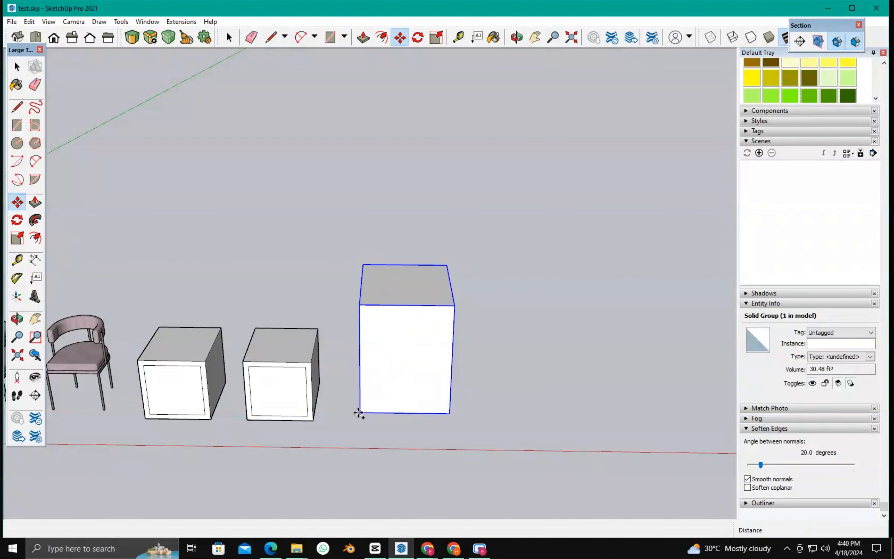
click(511, 416)
scroll(145, 411, down, 3)
scroll(443, 401, up, 2)
key(space)
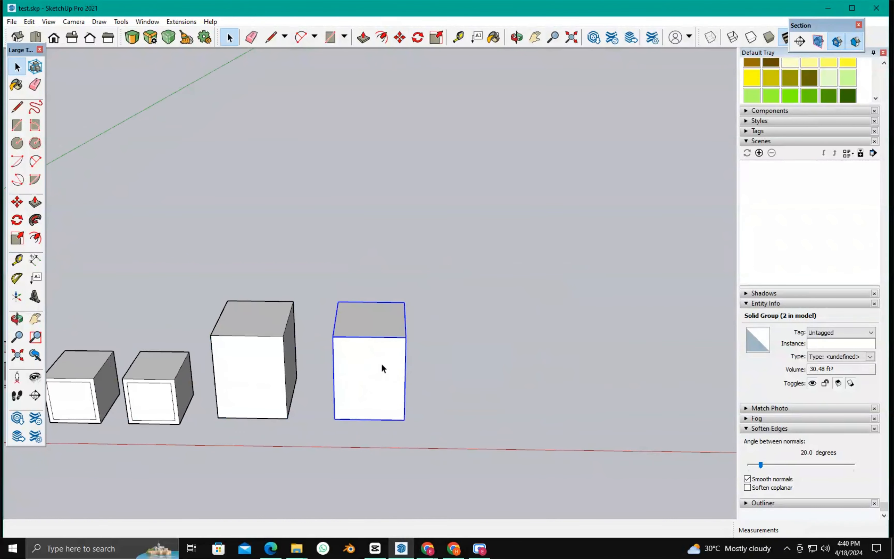
Explode the copied tall box group and make its geometry a component with the definition name "rec 1"
right_click(382, 363)
click(411, 227)
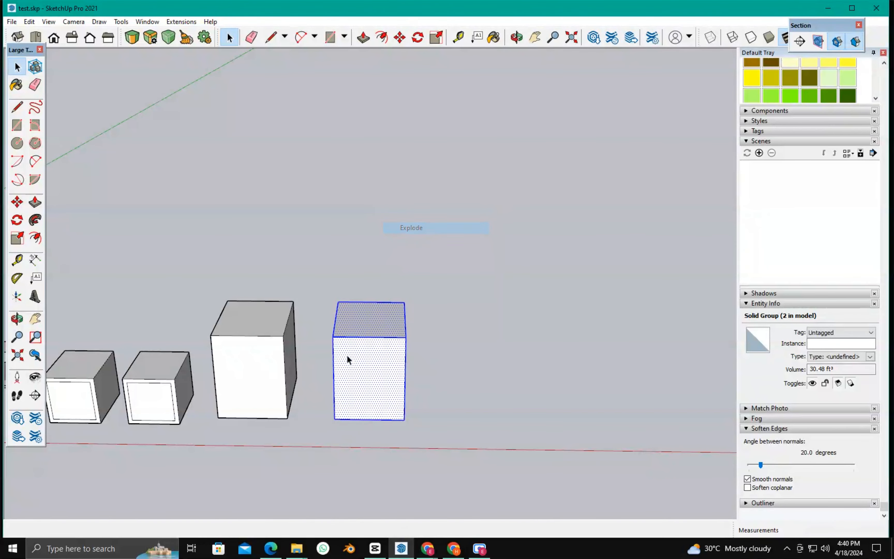
scroll(346, 355, up, 2)
right_click(374, 344)
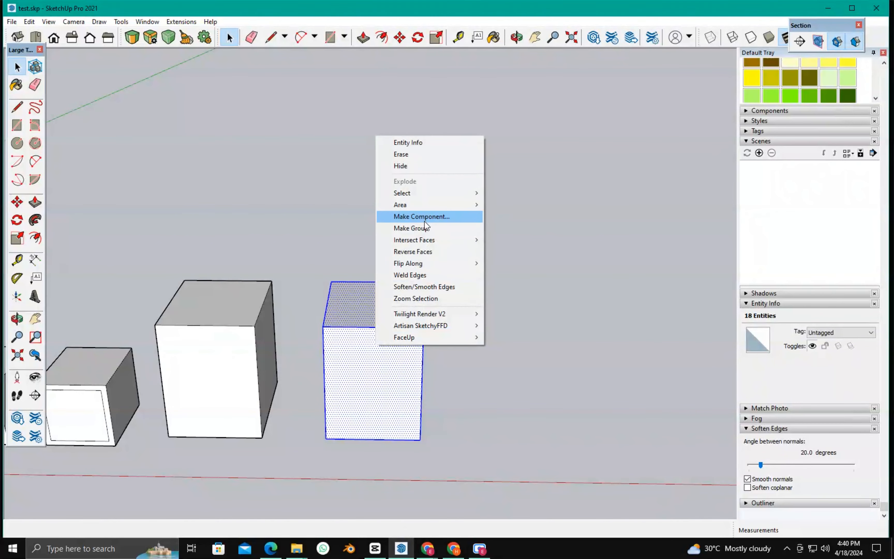
click(425, 219)
text(rec 1)
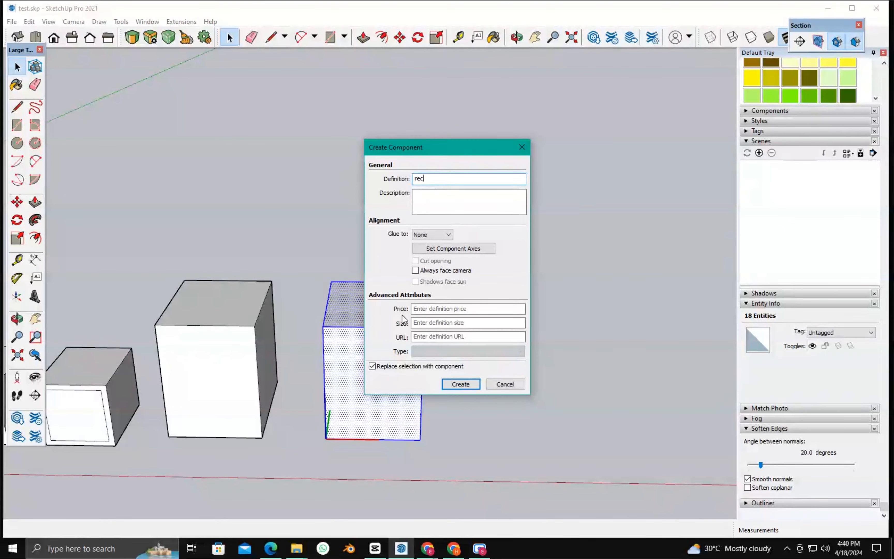
key(Return)
scroll(392, 373, up, 2)
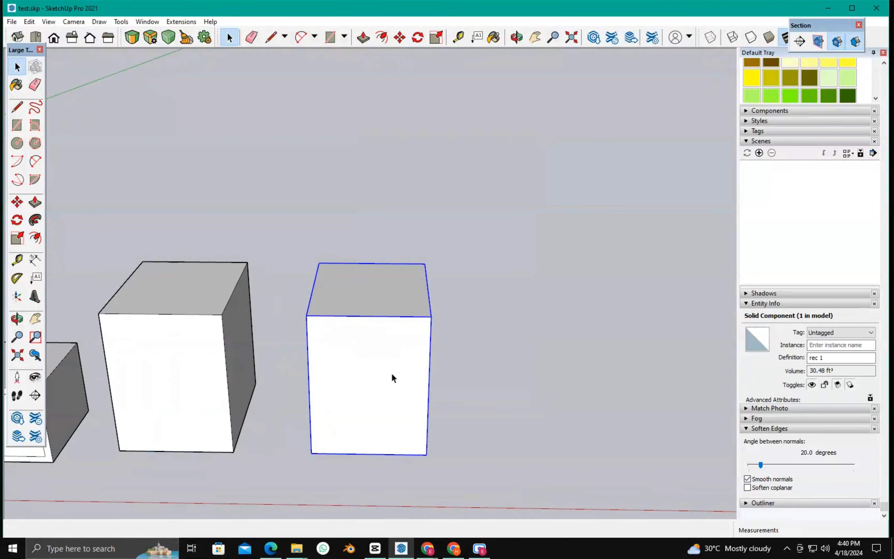
Open the original tall box group to inspect its geometry with everything selected, and close the group
scroll(462, 359, down, 4)
triple_click(267, 381)
scroll(268, 380, up, 3)
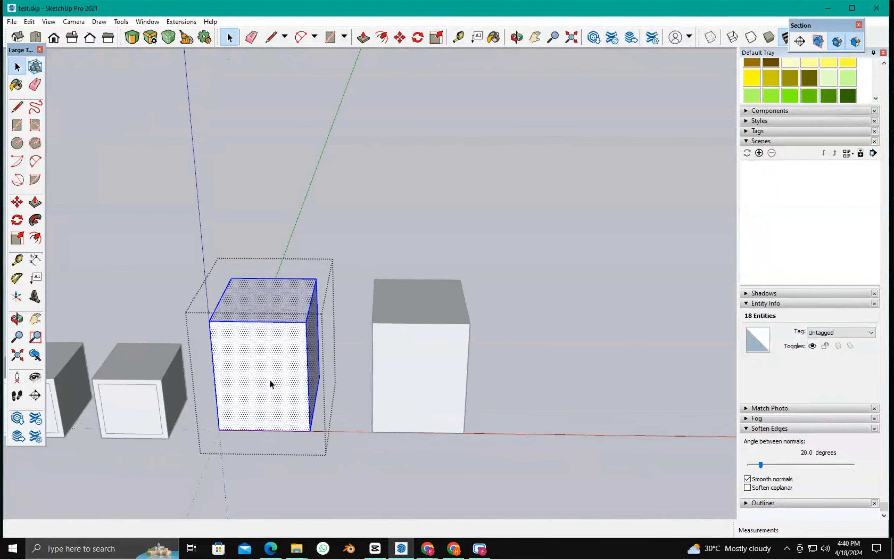
scroll(268, 334, down, 3)
click(389, 444)
Move the rec 1 component farther along the red axis, leaving a wide gap beside the grouped box
click(403, 372)
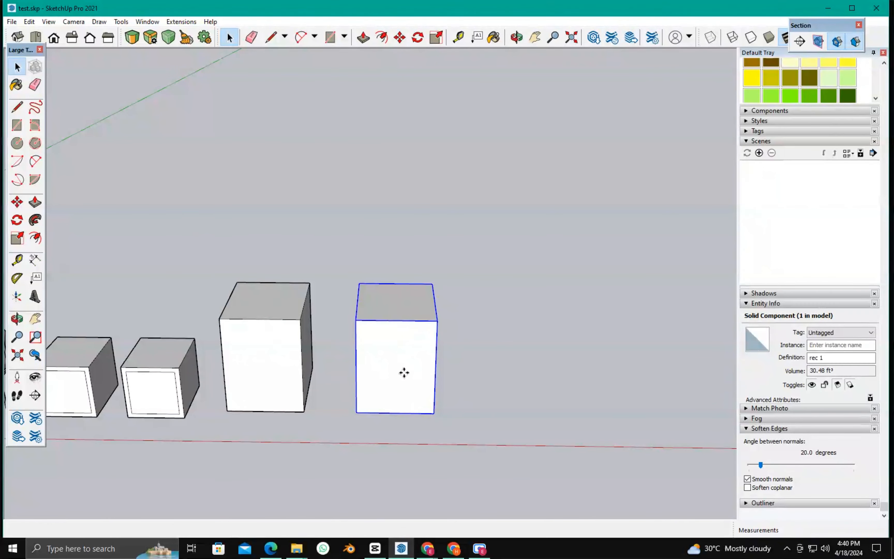
key(m)
click(435, 413)
click(662, 416)
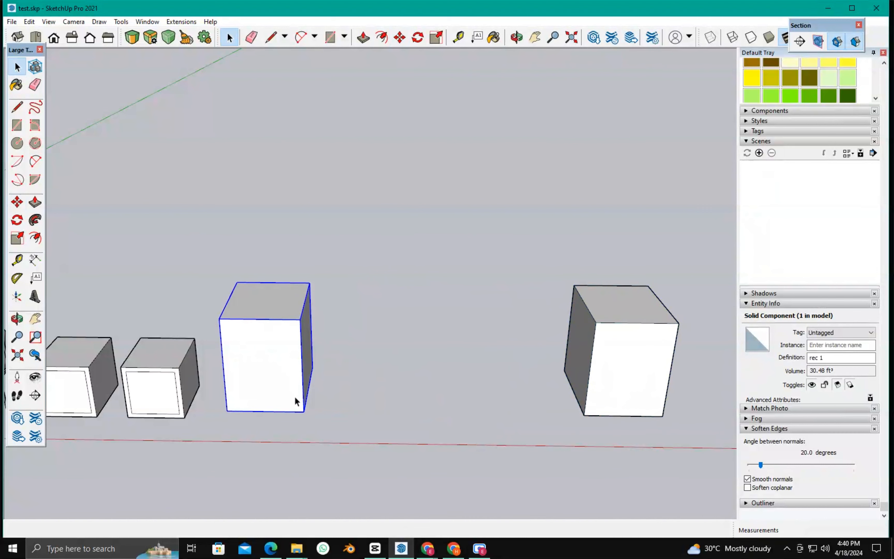
Copy the tall box group along the red axis into the gap, close beside the original group
click(304, 413)
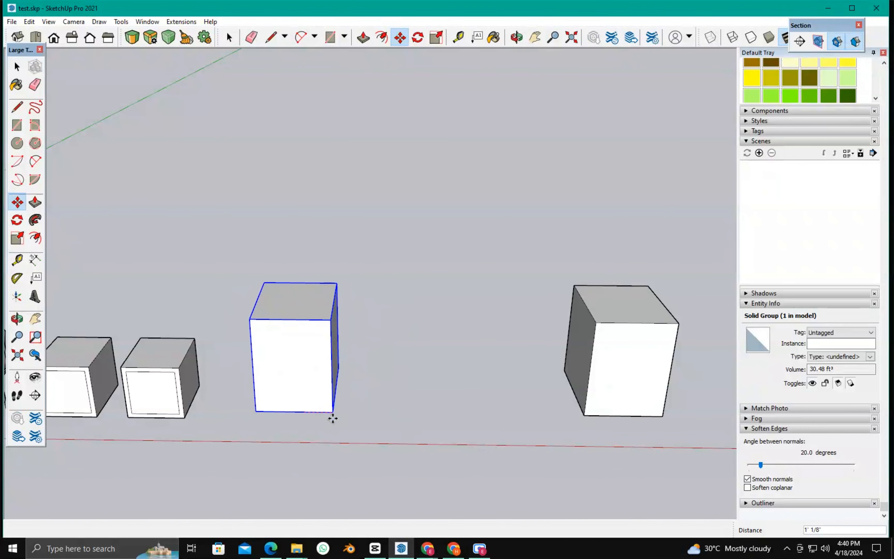
key(ctrl)
click(418, 414)
scroll(103, 371, down, 4)
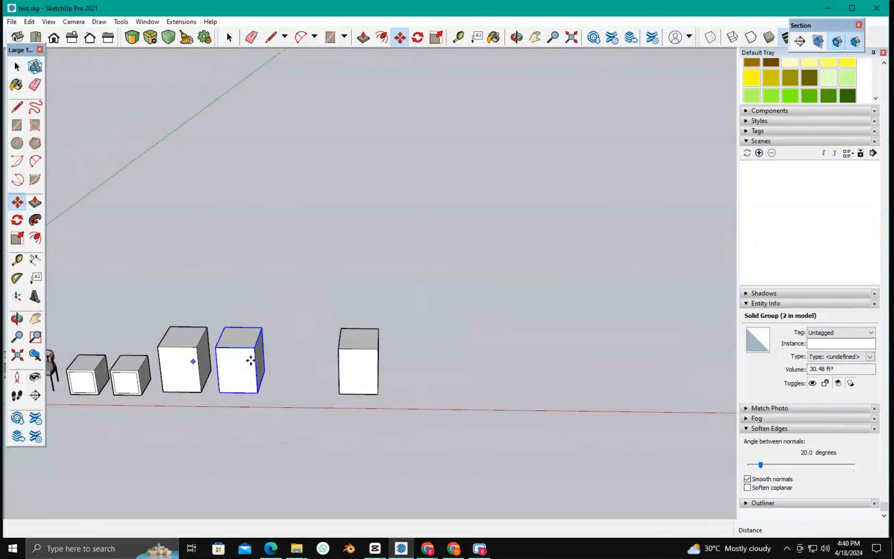
Copy the rec 1 component along the red axis to its outer side, away from the groups
key(space)
click(371, 368)
scroll(392, 396, up, 2)
scroll(392, 396, up, 1)
key(m)
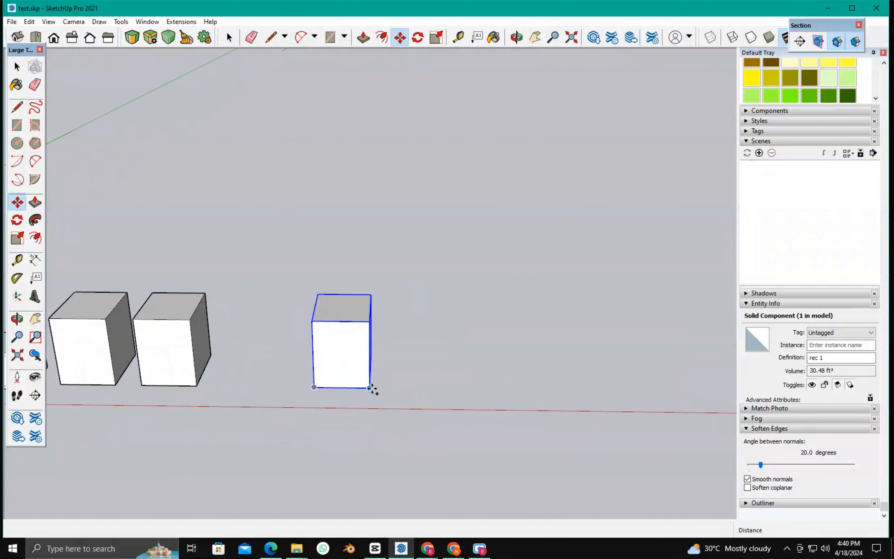
click(369, 387)
key(ctrl)
scroll(144, 357, down, 3)
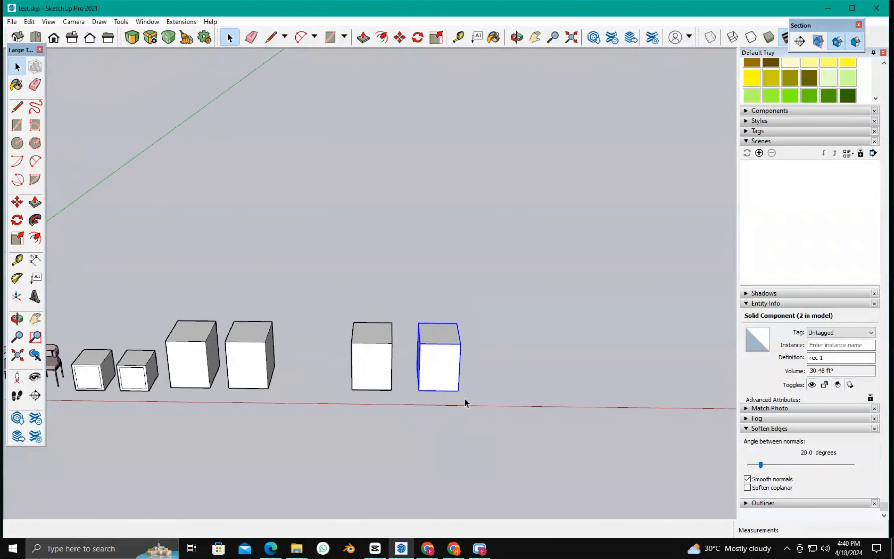
Open the original tall box group, offset its front face's outline slightly inward, and close the group
scroll(216, 359, up, 6)
double_click(233, 370)
scroll(233, 370, up, 2)
key(f)
click(175, 291)
click(182, 299)
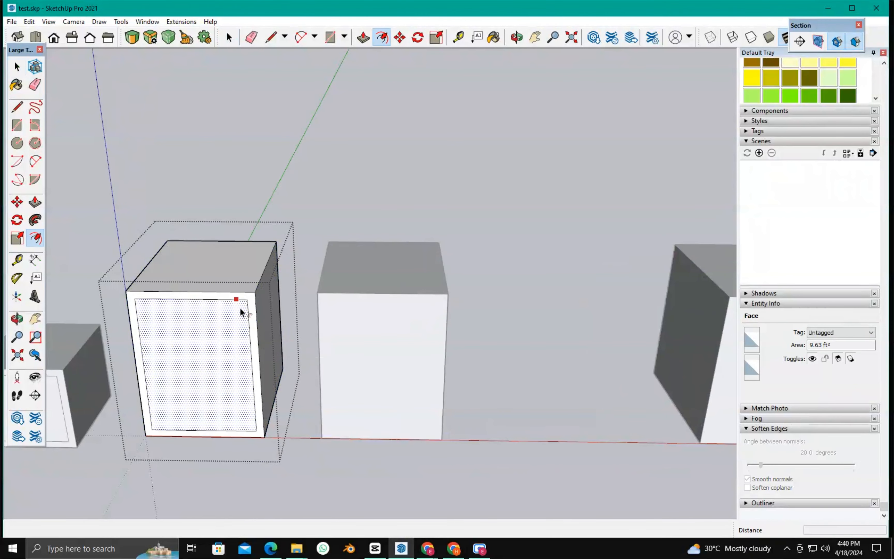
key(space)
scroll(155, 281, down, 5)
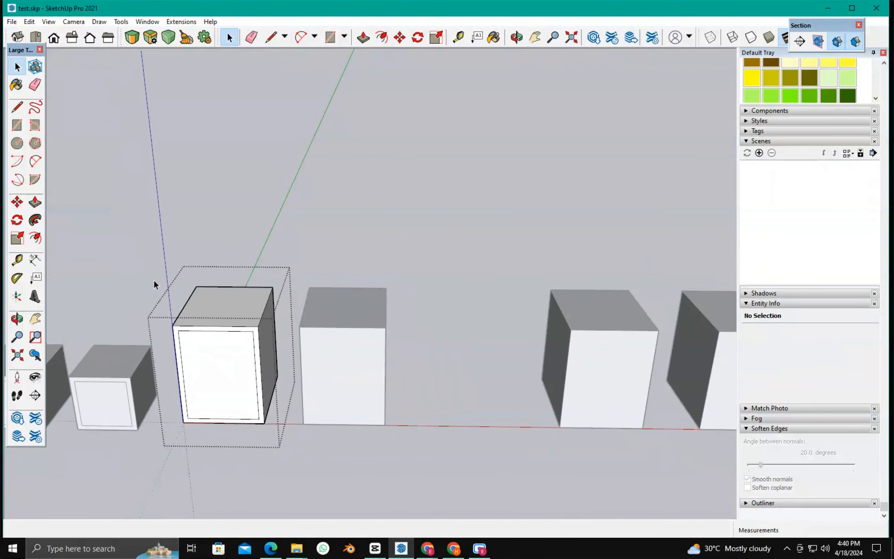
scroll(682, 372, up, 2)
scroll(397, 332, down, 3)
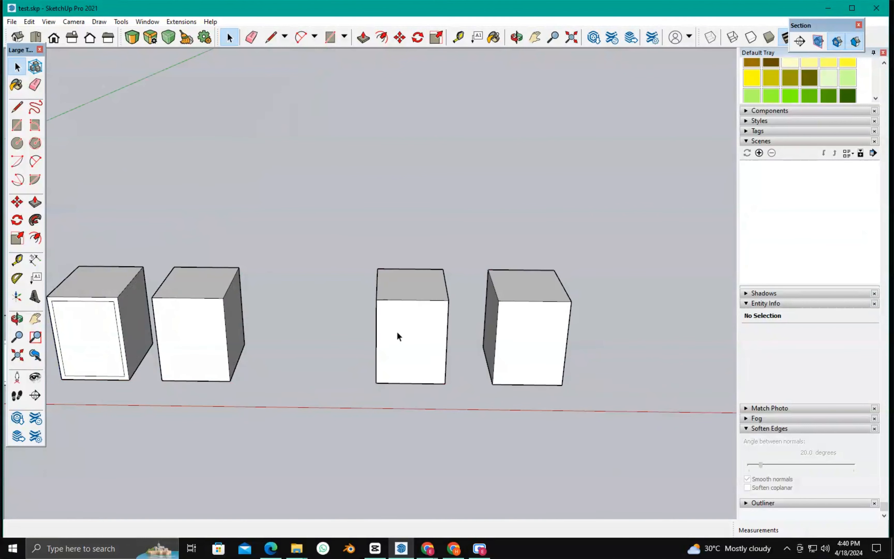
Open the original rec 1 component, offset its front face's outline inward, and close the component
click(419, 334)
double_click(419, 336)
scroll(419, 339, up, 4)
key(f)
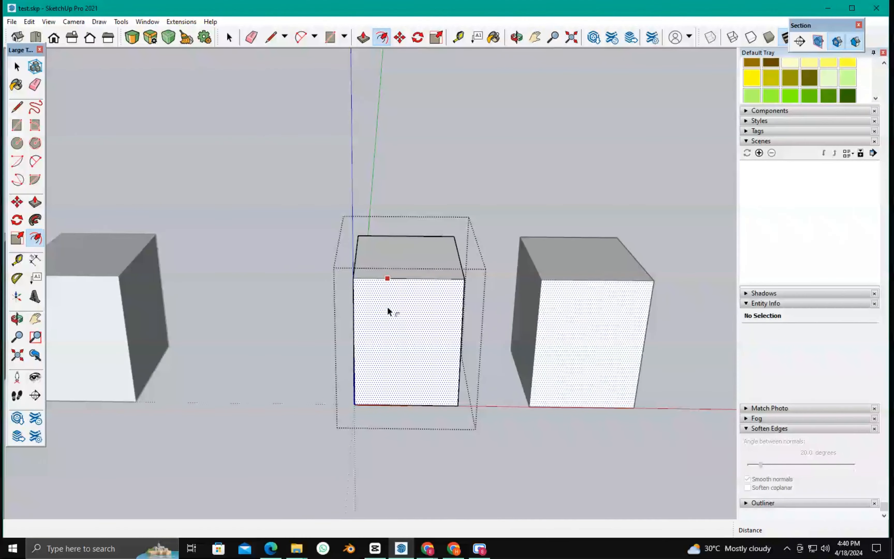
click(387, 279)
click(358, 289)
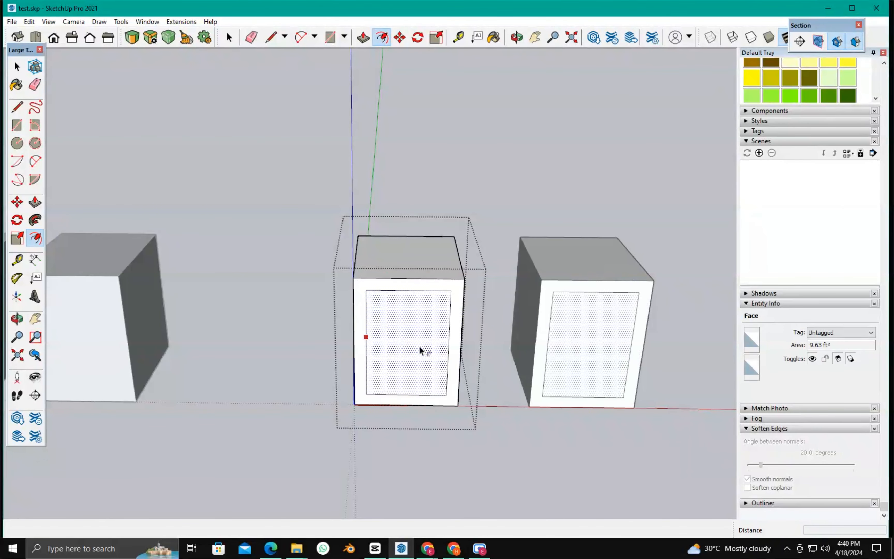
scroll(632, 396, down, 3)
key(space)
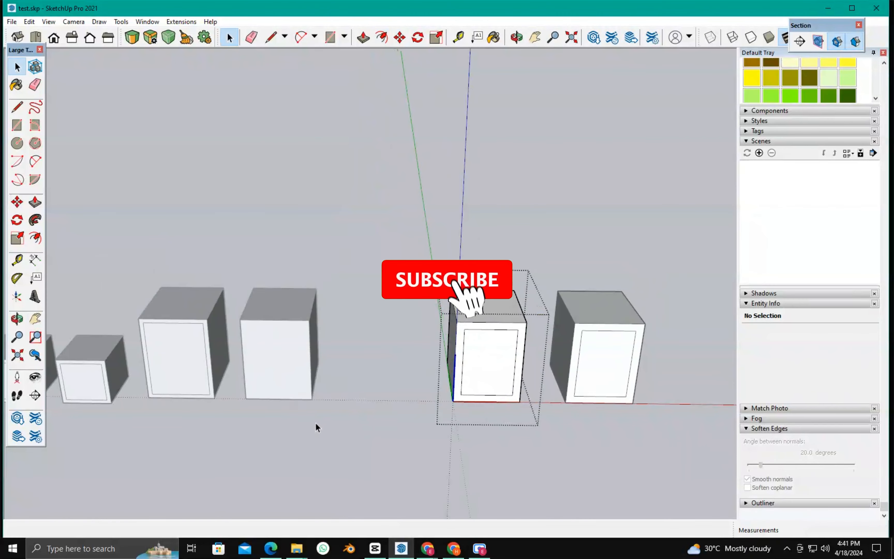
click(316, 423)
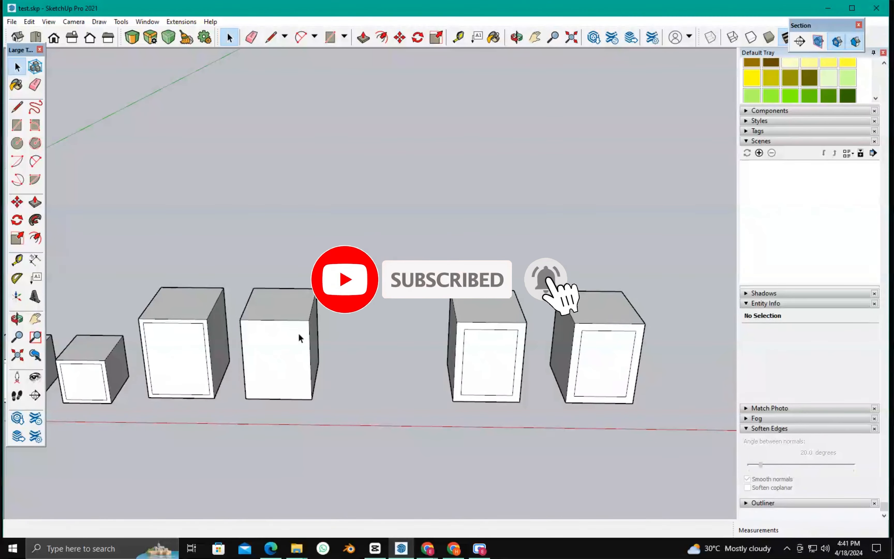
scroll(418, 376, down, 3)
scroll(419, 375, down, 2)
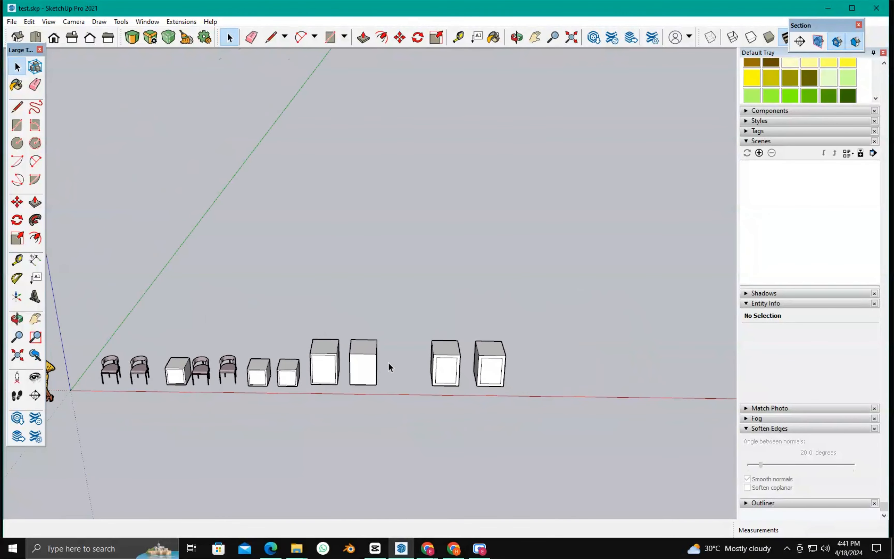